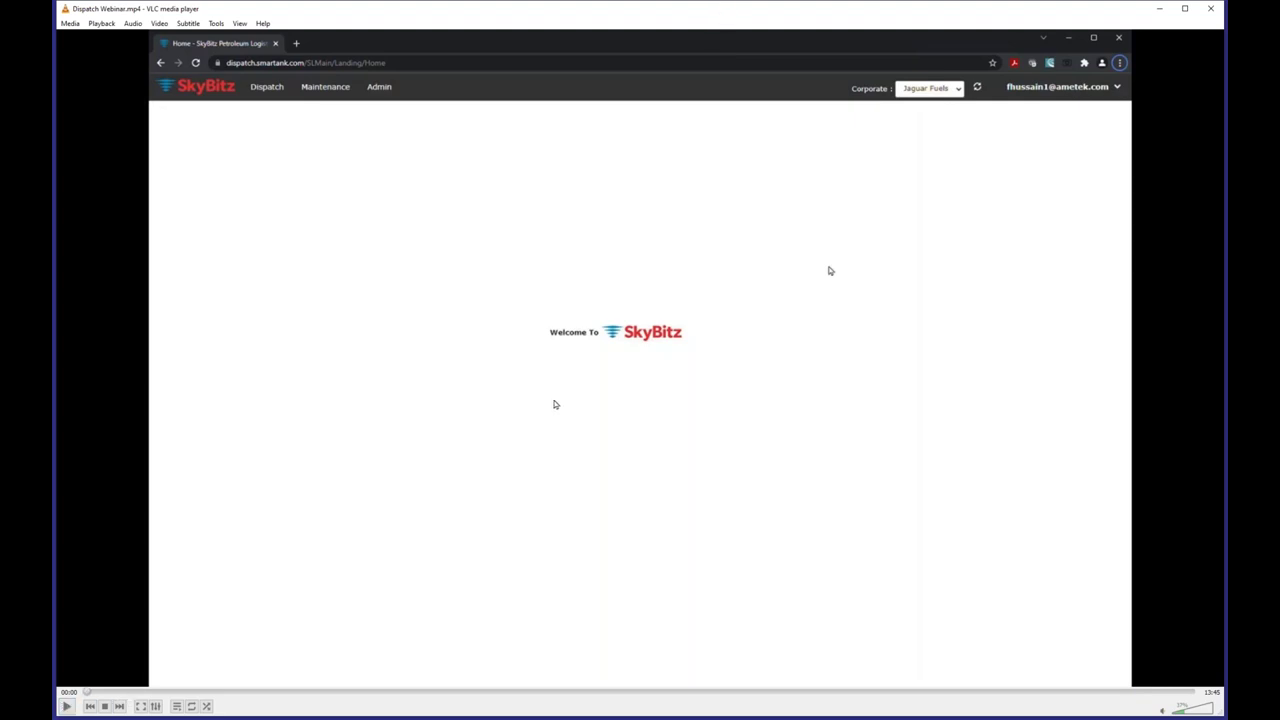
Play the Dispatch Webinar video from the start and pause it on the loaded Generate Orders Parameters.
{"action": "key", "text": "space"}
{"action": "key", "text": "space"}
{"action": "key", "text": "space"}
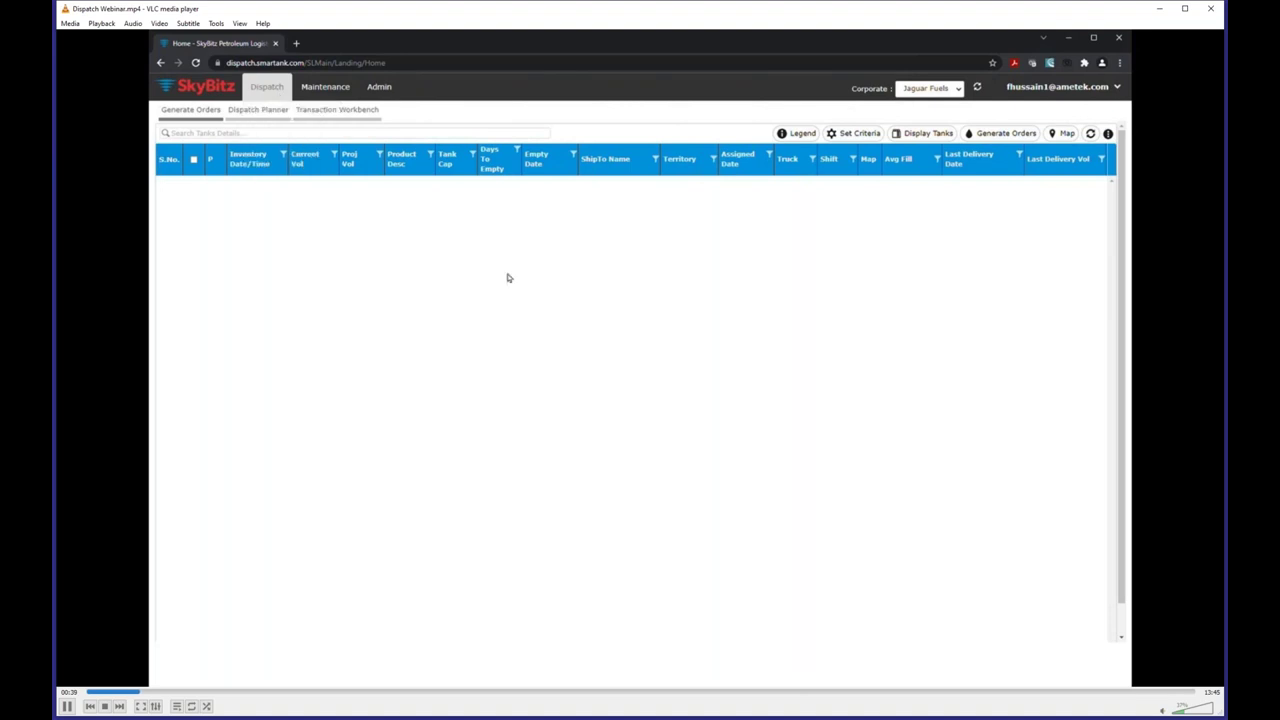
{"action": "key", "text": "space"}
{"action": "key", "text": "space"}
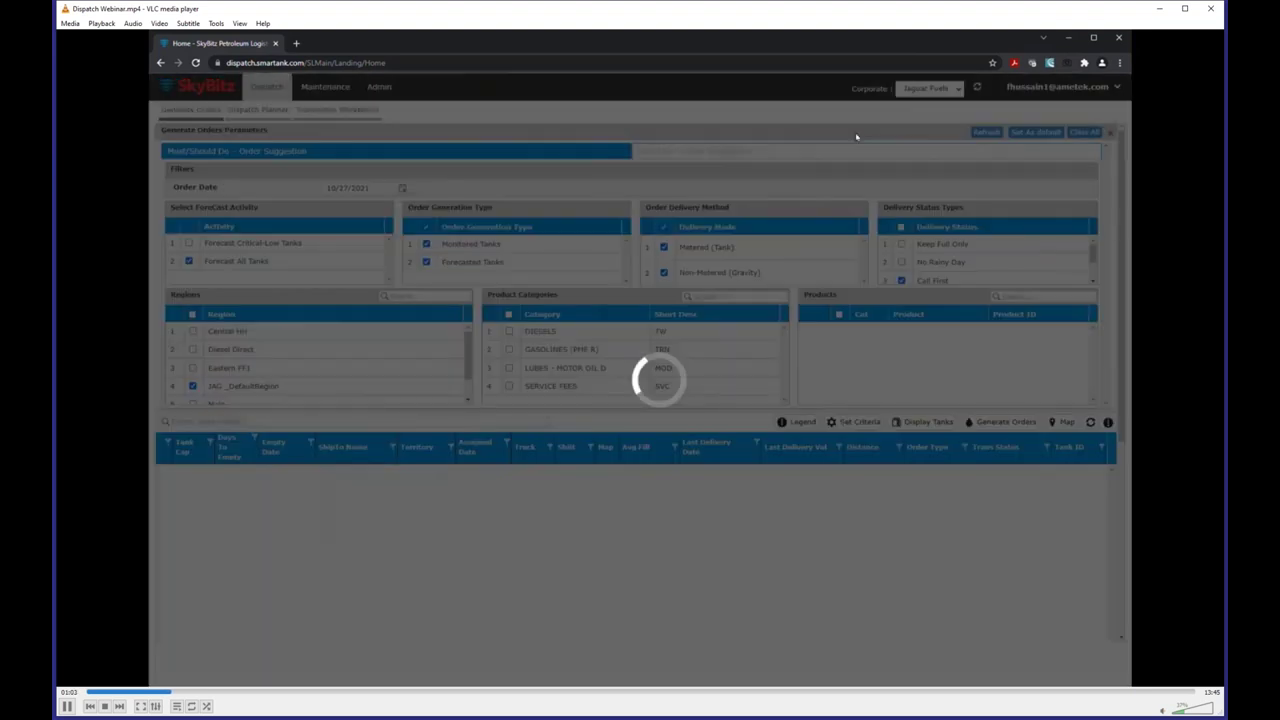
{"action": "key", "text": "space"}
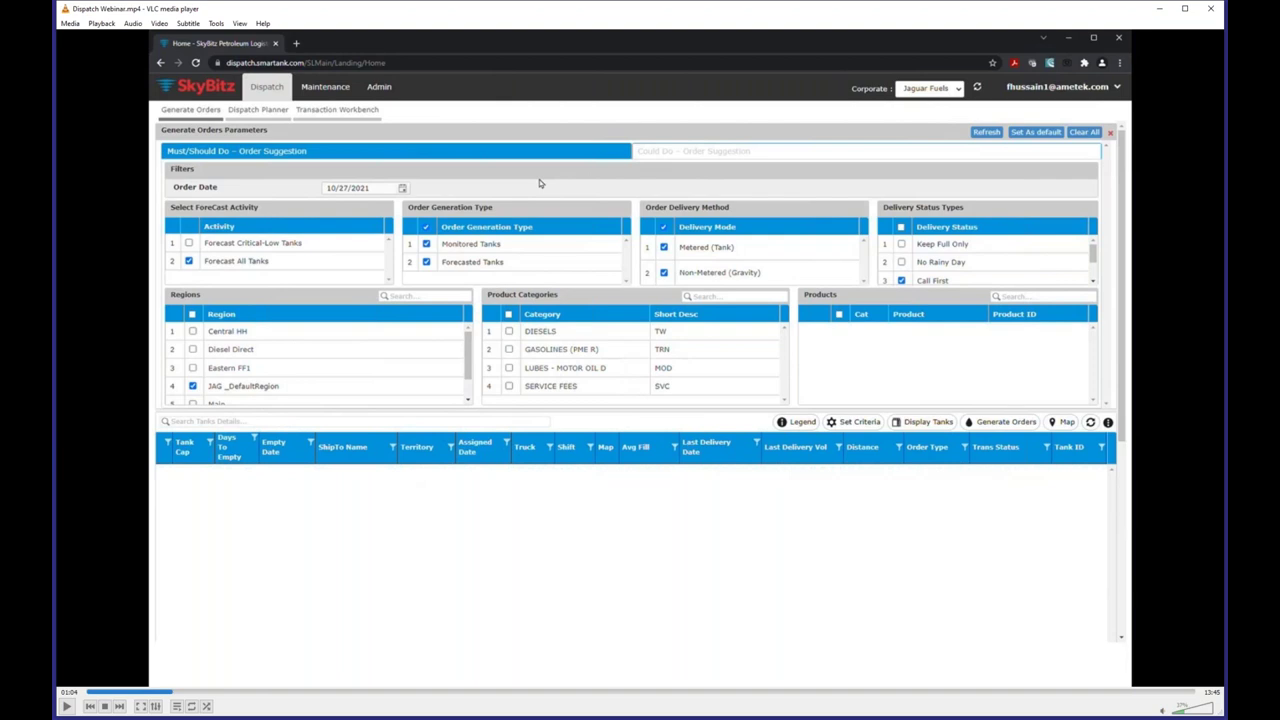
Continue the webinar through the generated tank list, pausing at the first rows and at the rows with assigned trucks.
{"action": "key", "text": "space"}
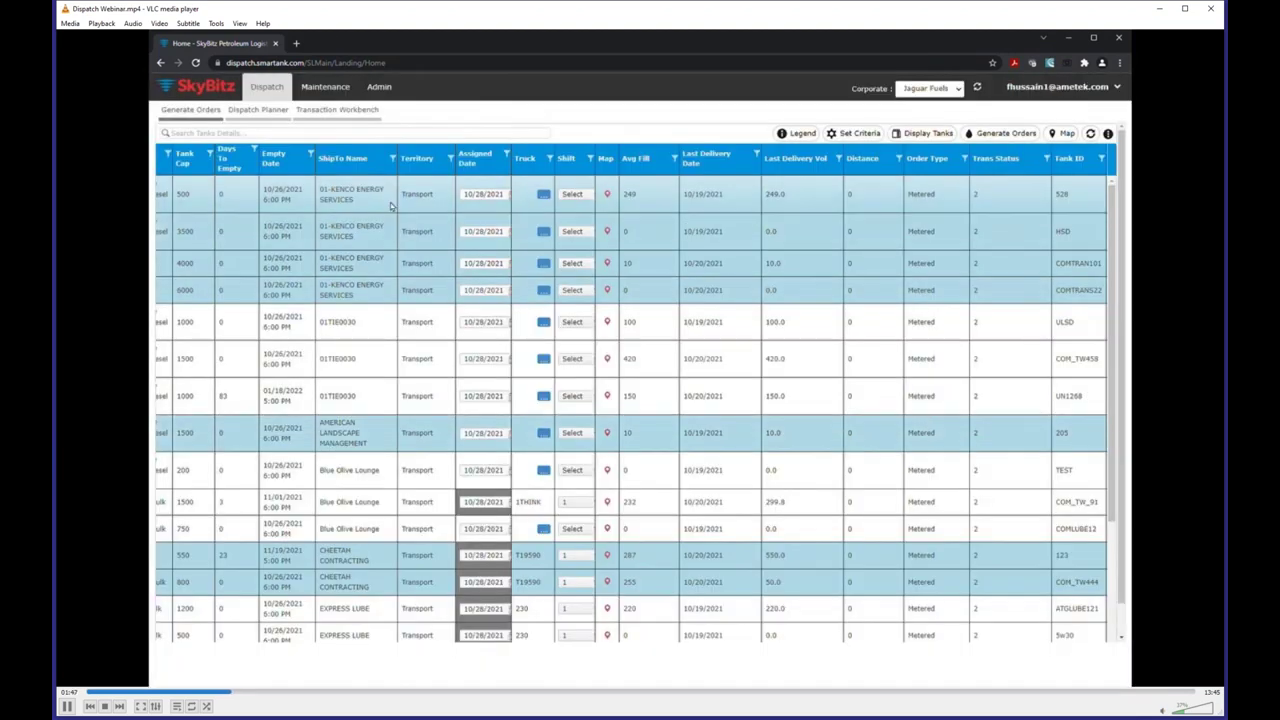
{"action": "key", "text": "space"}
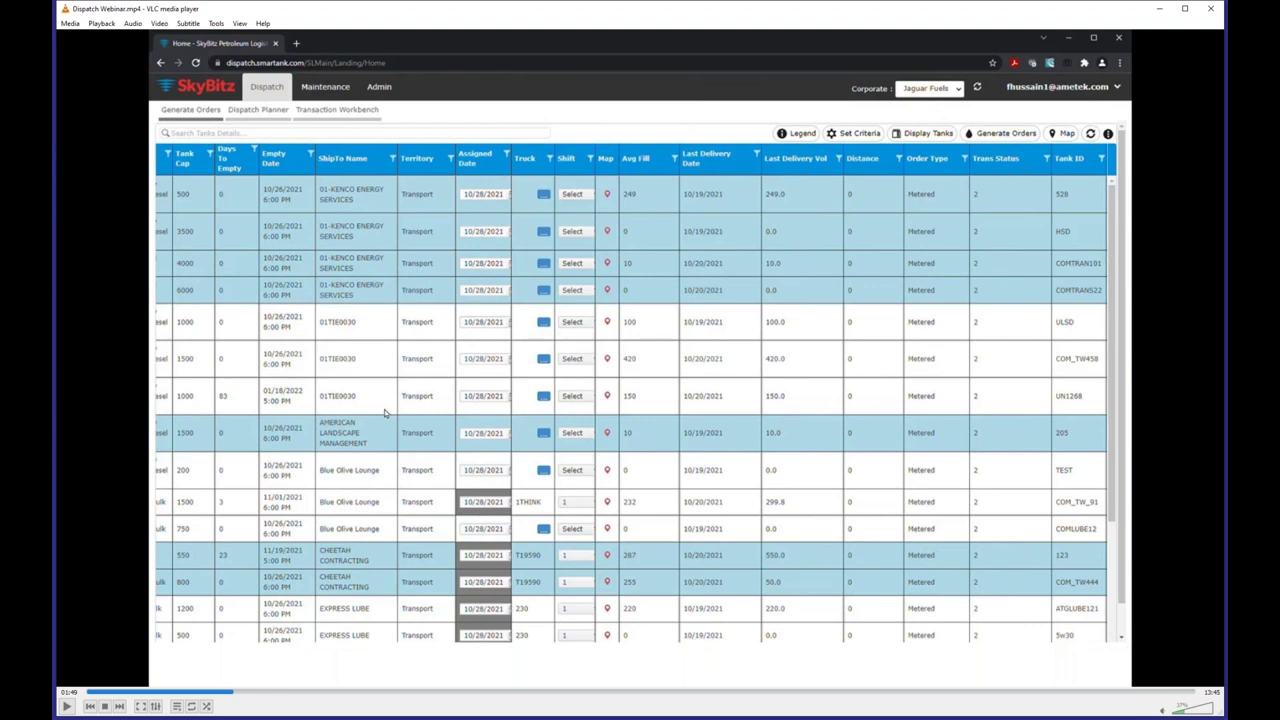
{"action": "key", "text": "space"}
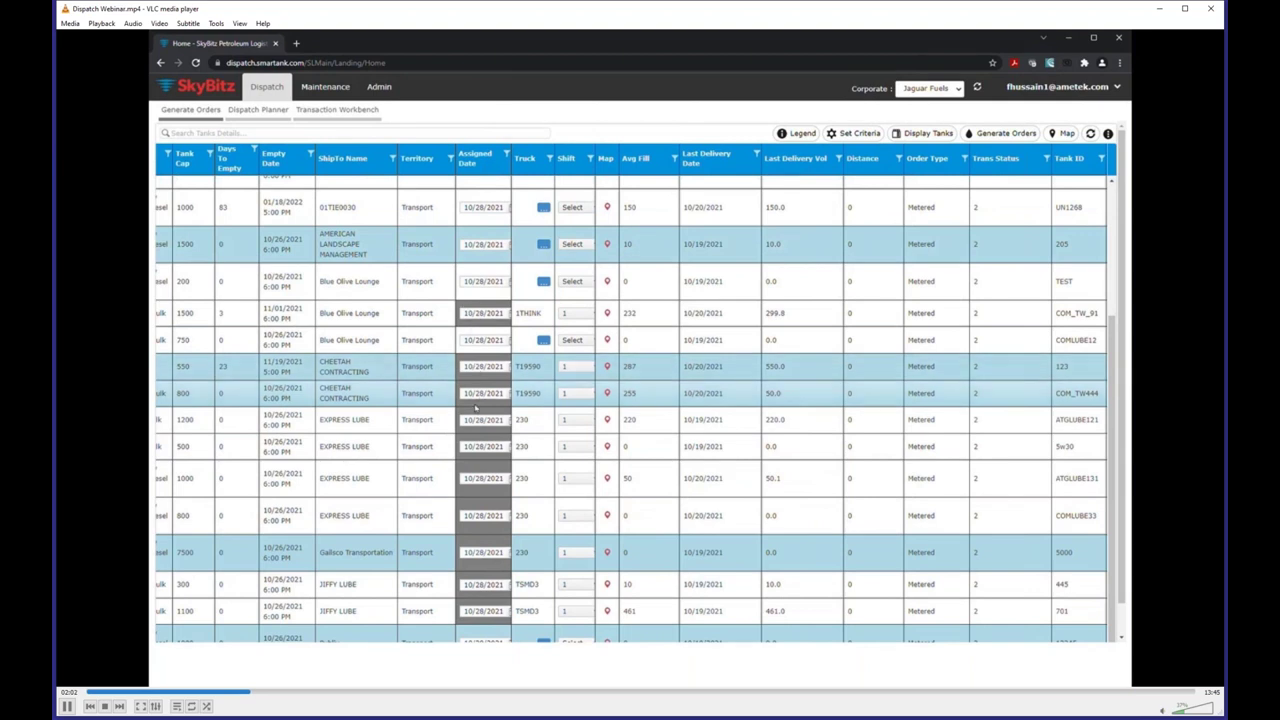
{"action": "key", "text": "space"}
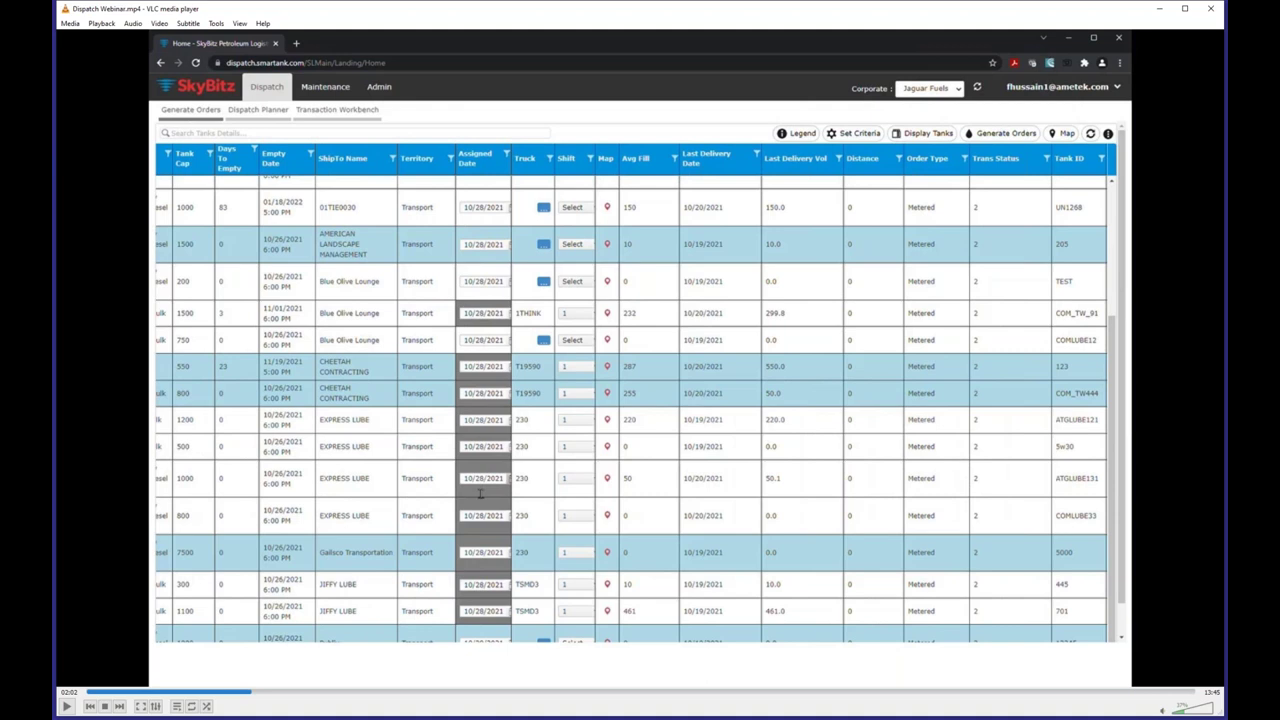
Play the order generation segment, pause on the created orders, and resume into the Must/Should Do order parameters.
{"action": "key", "text": "space"}
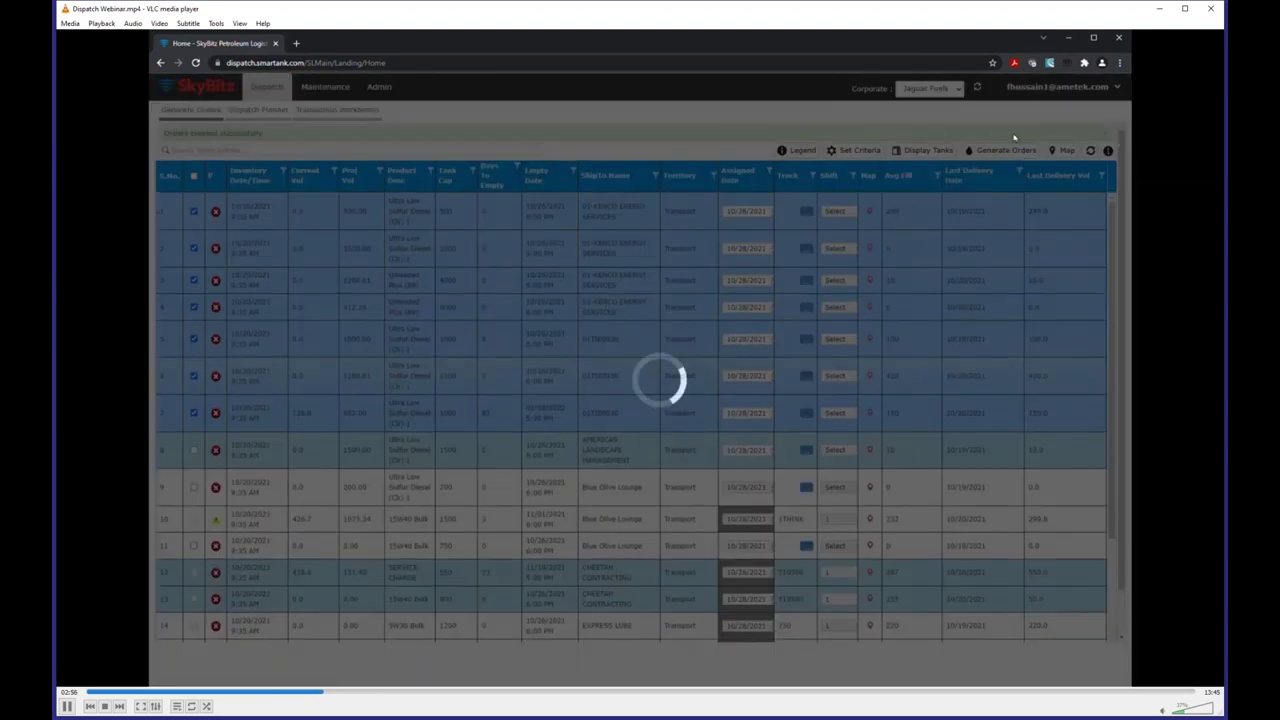
{"action": "key", "text": "space"}
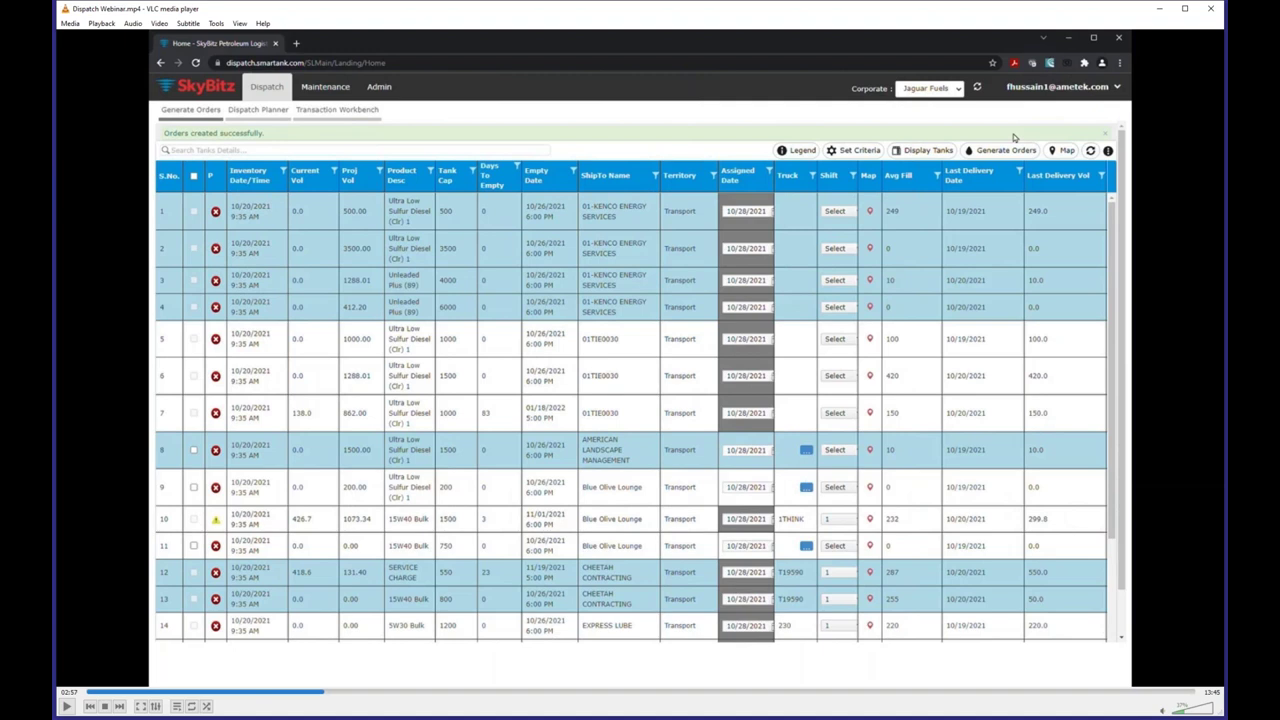
{"action": "key", "text": "space"}
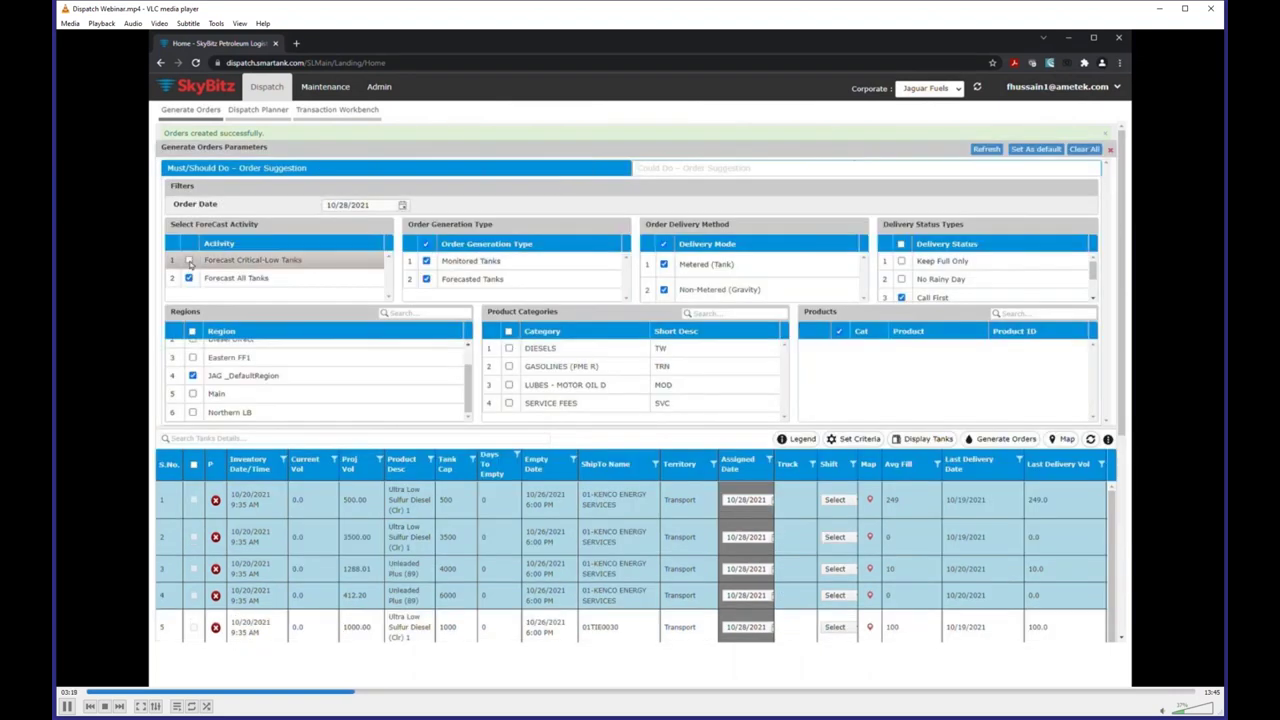
Continue through the Could Do order suggestion settings with brief pauses and stop playback on the Find Truck list.
{"action": "key", "text": "space"}
{"action": "key", "text": "space"}
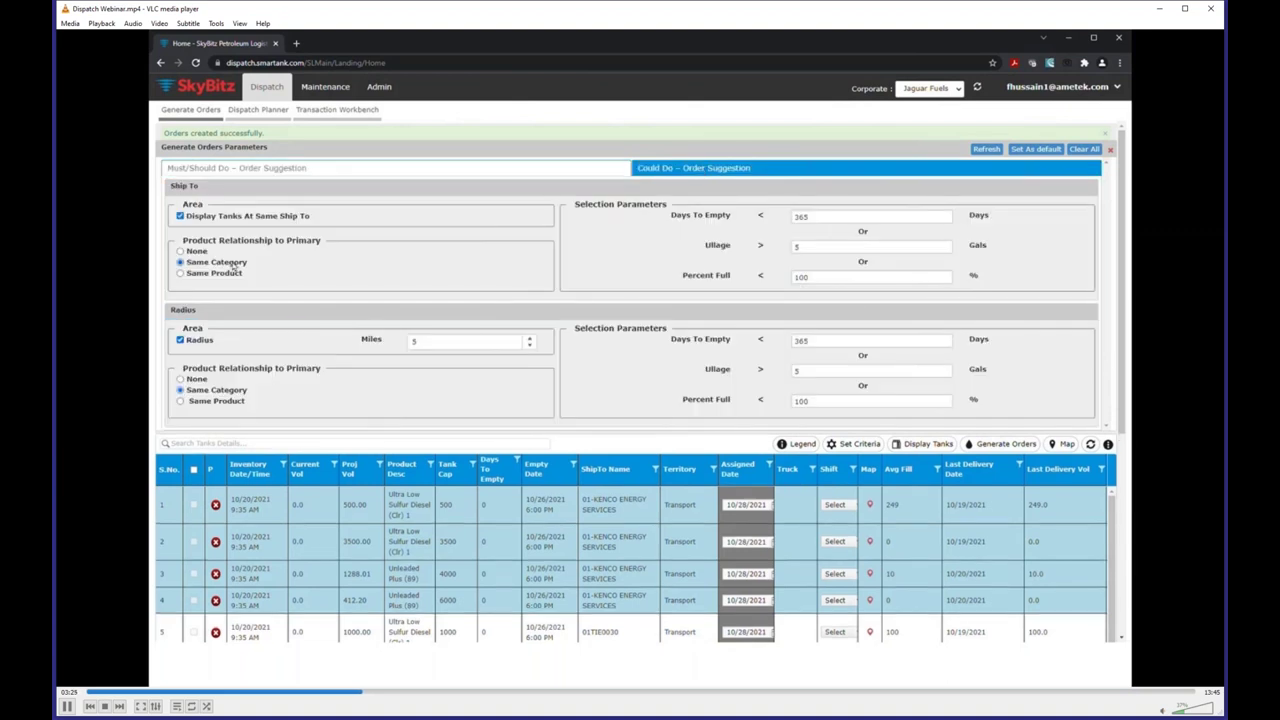
{"action": "key", "text": "space"}
{"action": "key", "text": "space"}
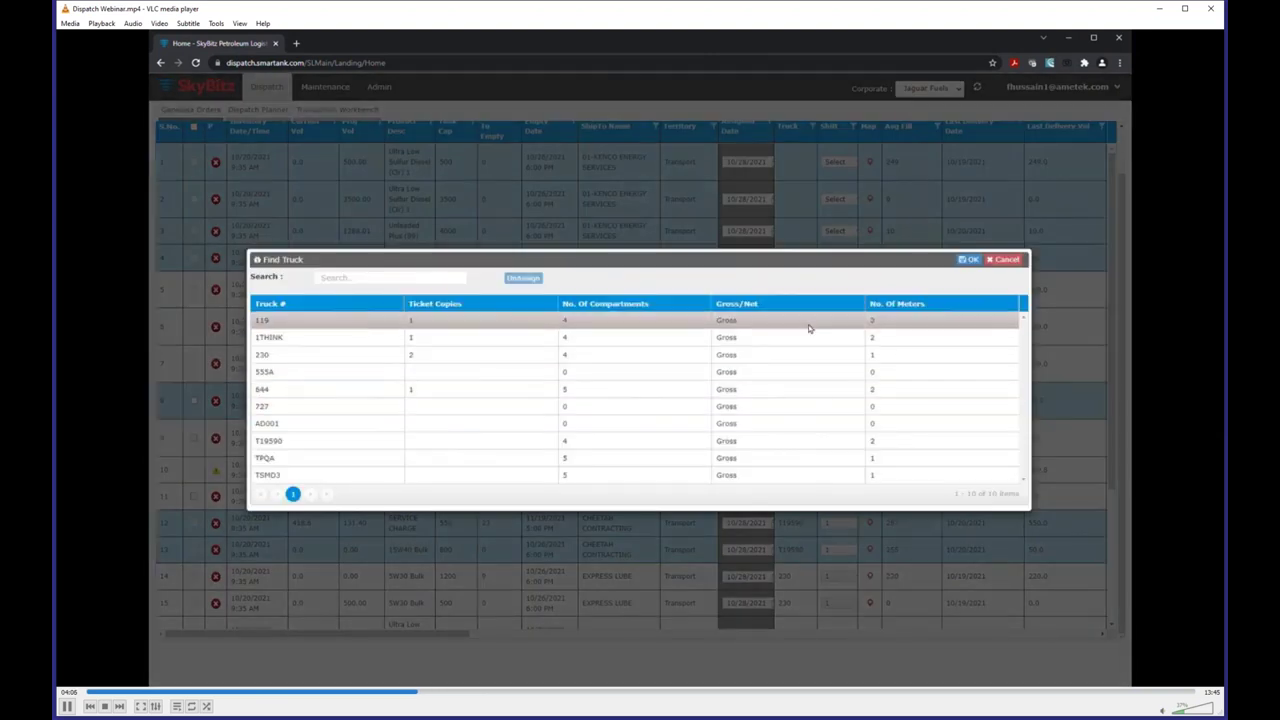
{"action": "key", "text": "space"}
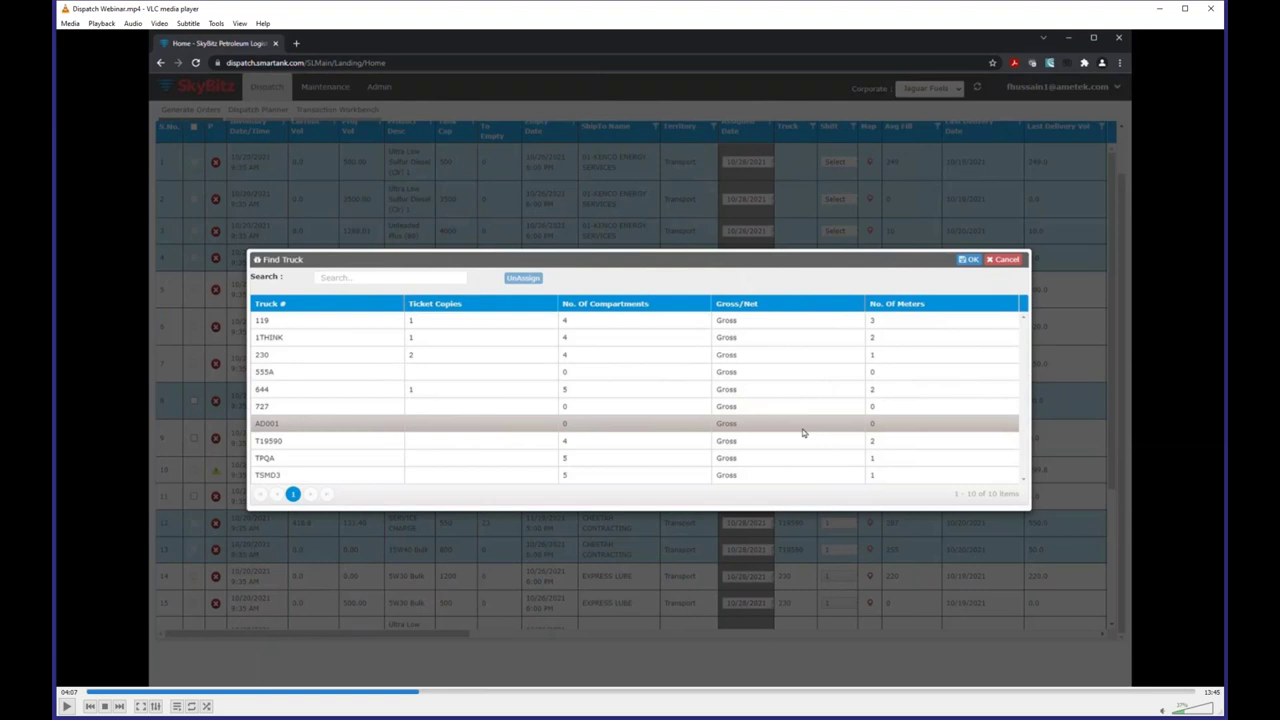
Continue the webinar to the Dispatch Planner and pause on the legend of planner colors and statuses.
{"action": "key", "text": "space"}
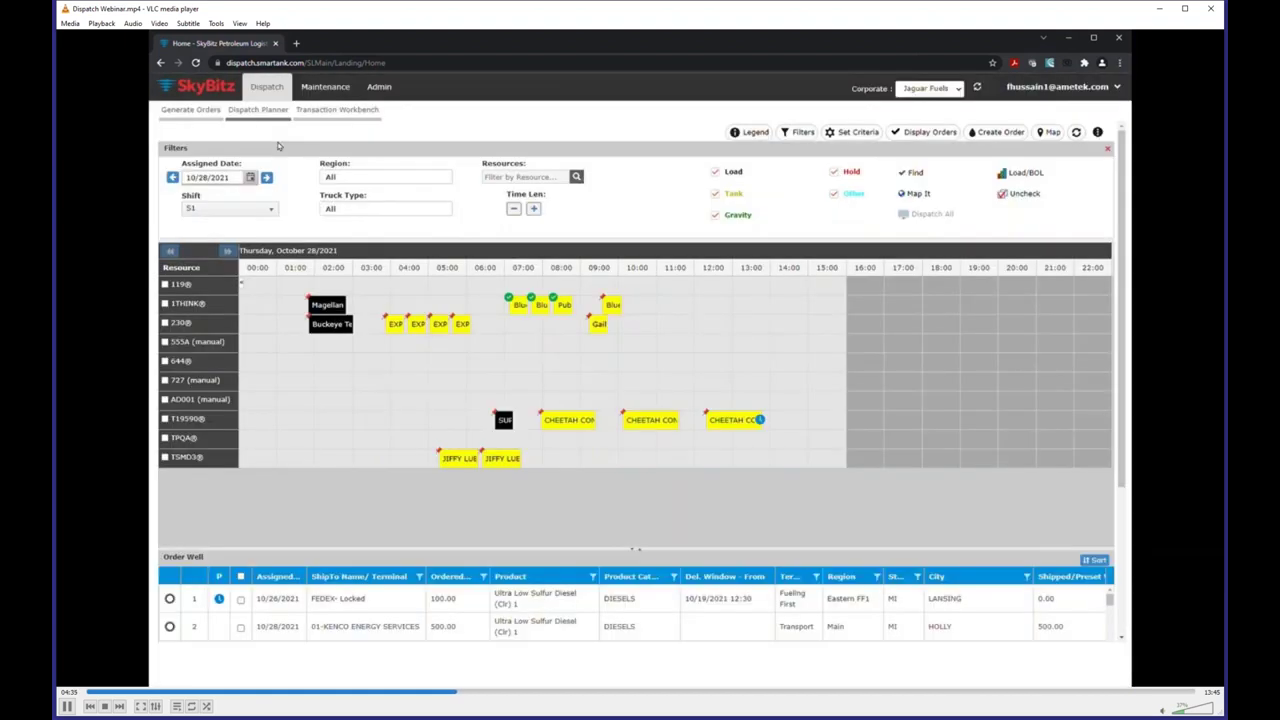
{"action": "key", "text": "space"}
{"action": "key", "text": "space"}
{"action": "left_click", "coordinate": [756, 133]}
{"action": "key", "text": "space"}
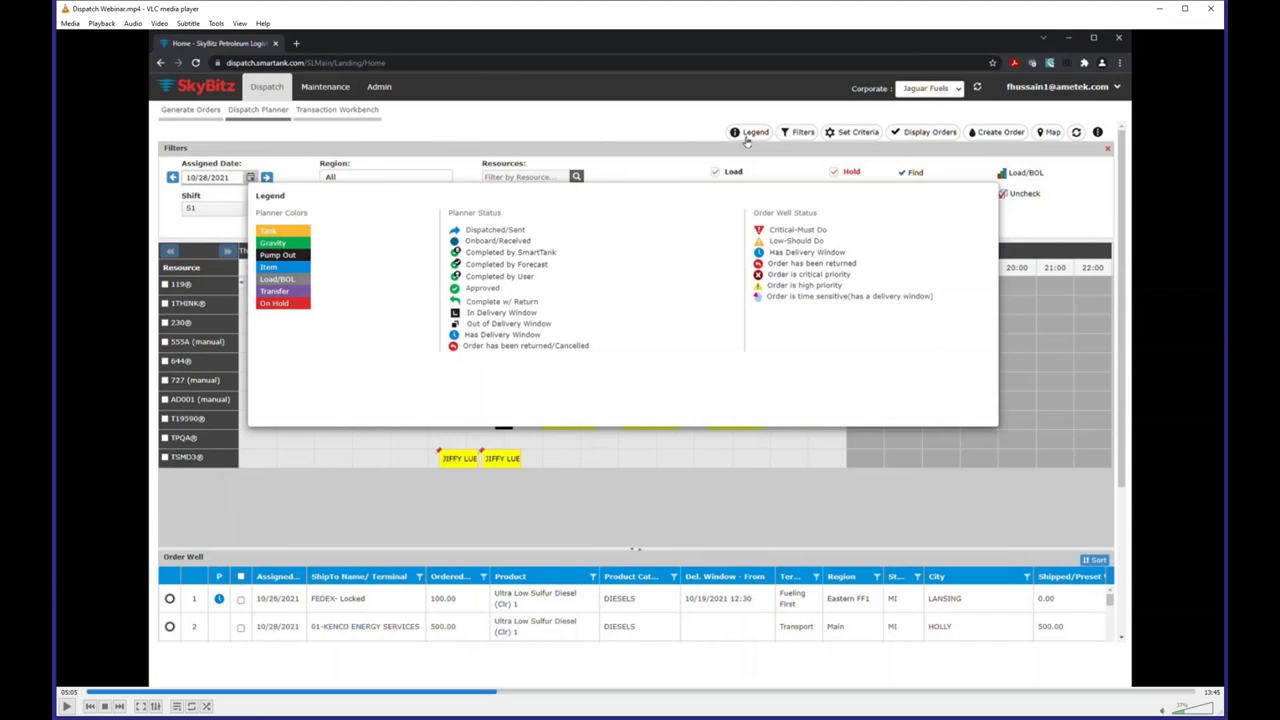
Play the planner criteria segment, pausing on the Order Well Selector, and continue to the expanded Order Well.
{"action": "key", "text": "space"}
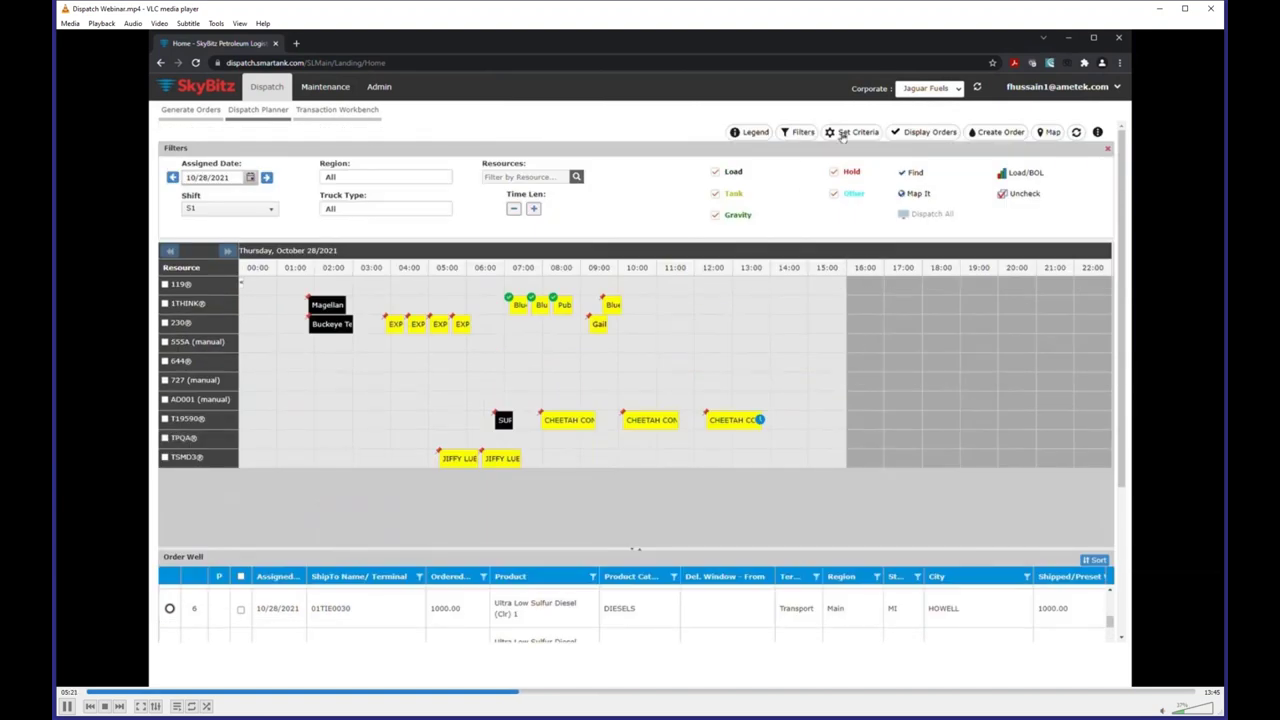
{"action": "key", "text": "space"}
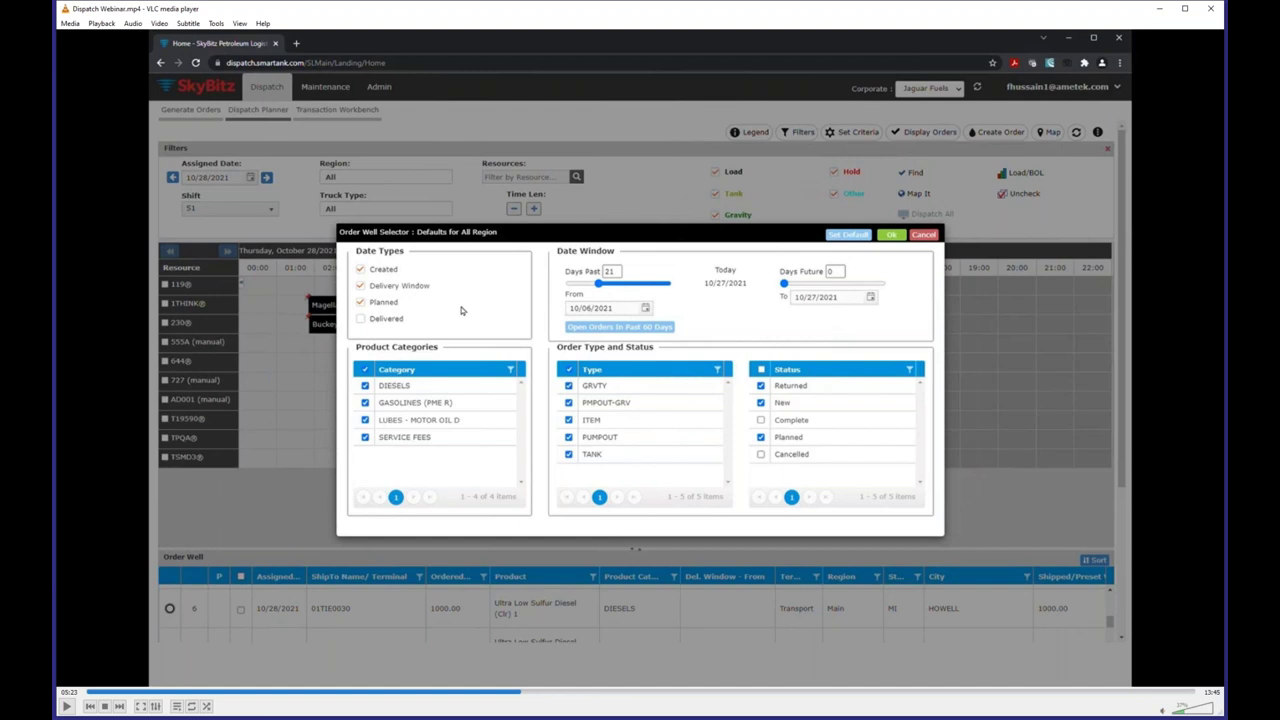
{"action": "key", "text": "space"}
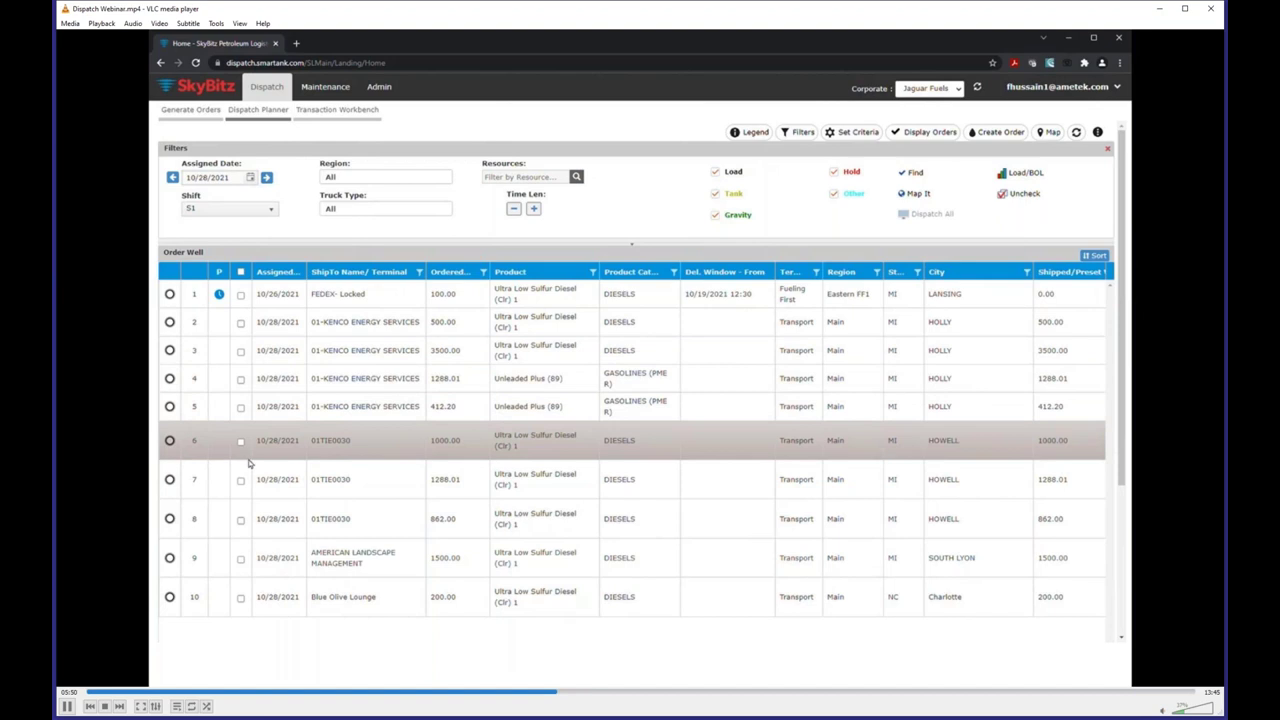
{"action": "key", "text": "space"}
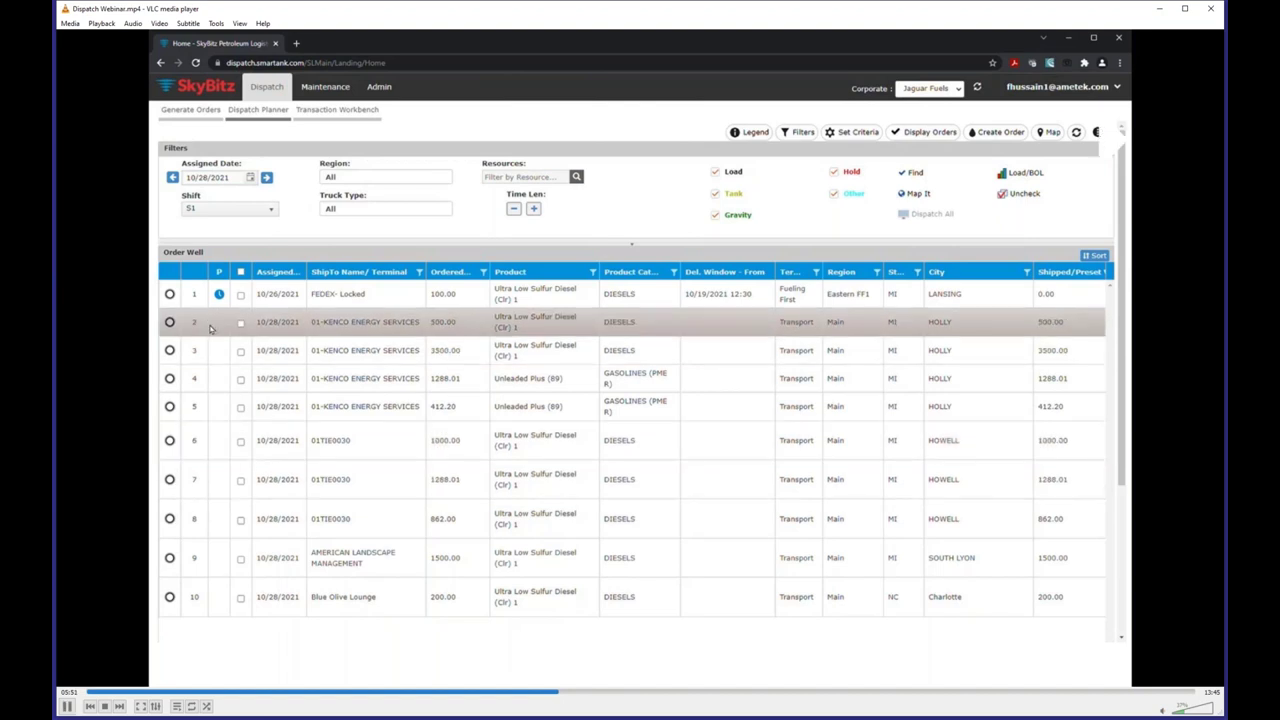
Examine the orders in the expanded Order Well and restore the planner timeline above it.
{"action": "scroll", "coordinate": [228, 400], "scroll_direction": "down", "scroll_amount": 3}
{"action": "scroll", "coordinate": [225, 401], "scroll_direction": "up", "scroll_amount": 3}
{"action": "scroll", "coordinate": [225, 401], "scroll_direction": "up", "scroll_amount": 1}
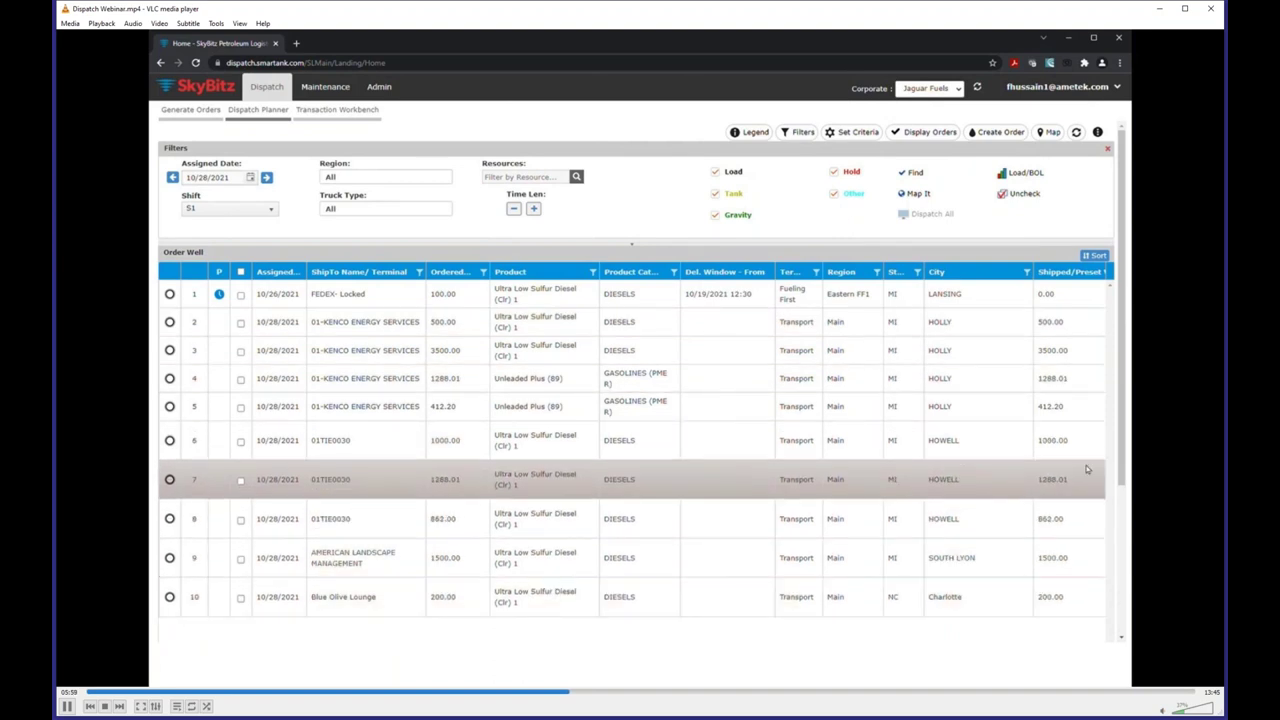
{"action": "scroll", "coordinate": [381, 570], "scroll_direction": "down", "scroll_amount": 1}
{"action": "scroll", "coordinate": [381, 570], "scroll_direction": "down", "scroll_amount": 3}
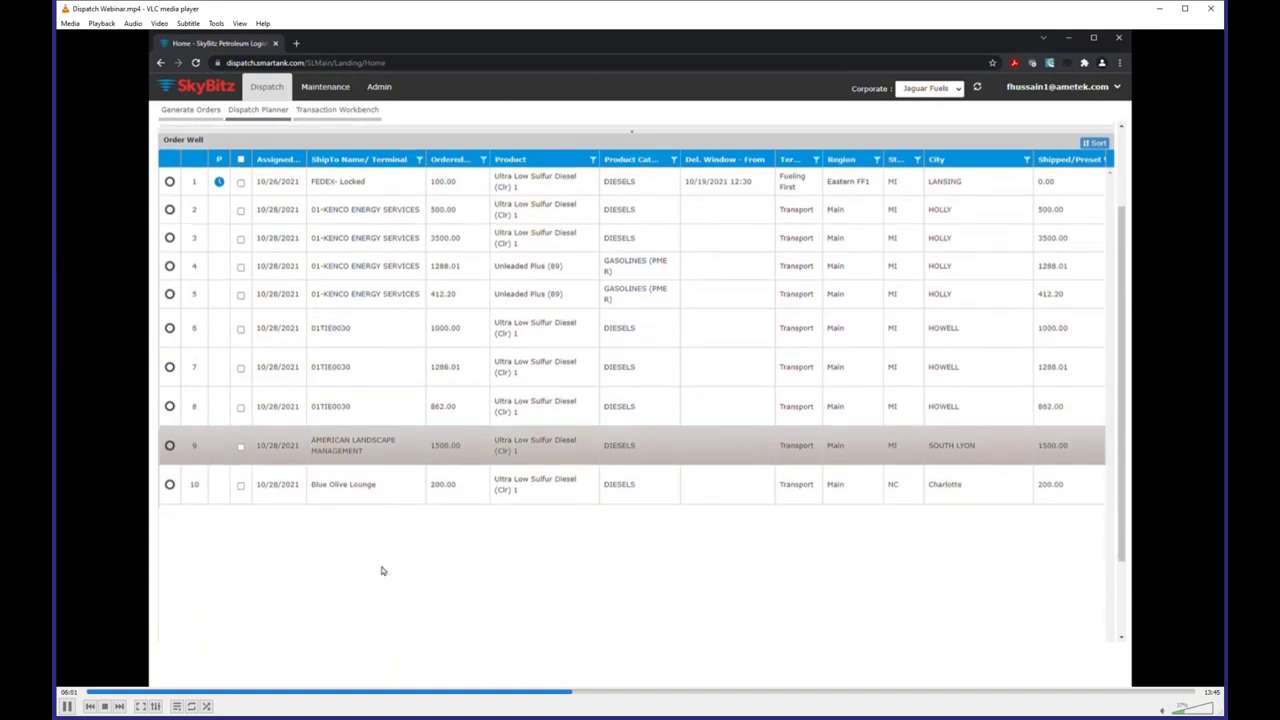
{"action": "scroll", "coordinate": [381, 570], "scroll_direction": "up", "scroll_amount": 4}
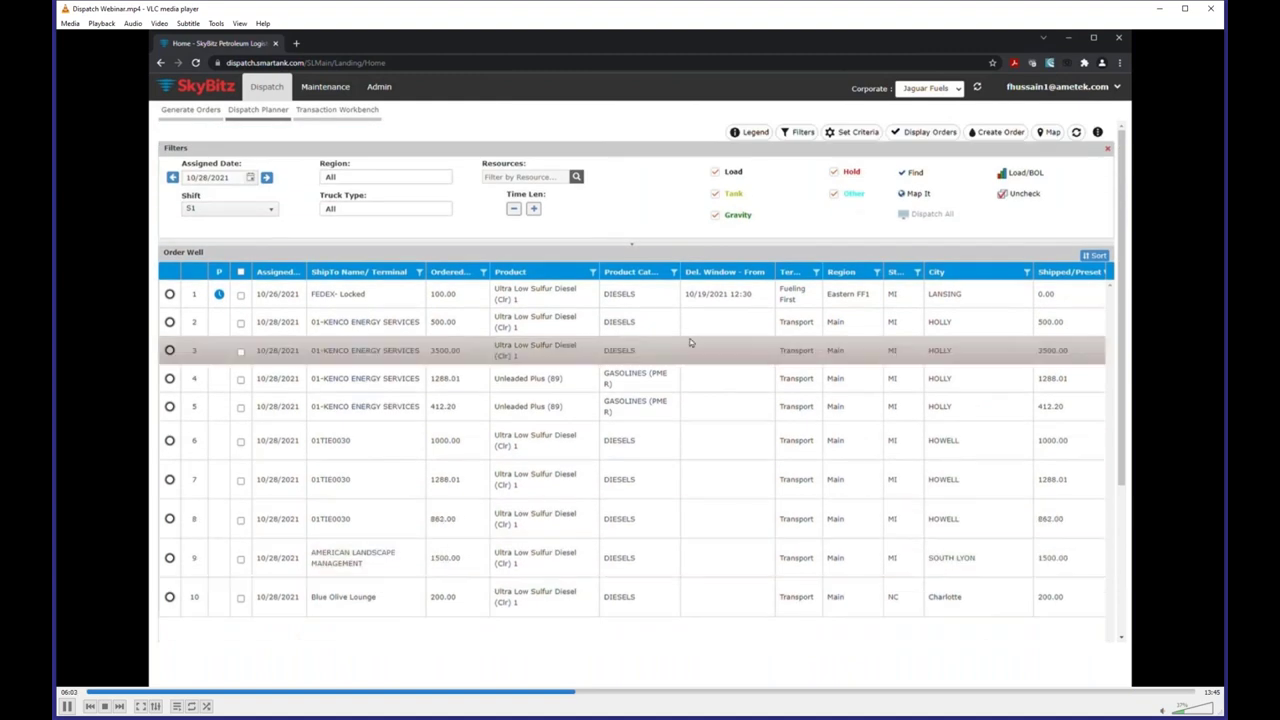
{"action": "left_click", "coordinate": [634, 248]}
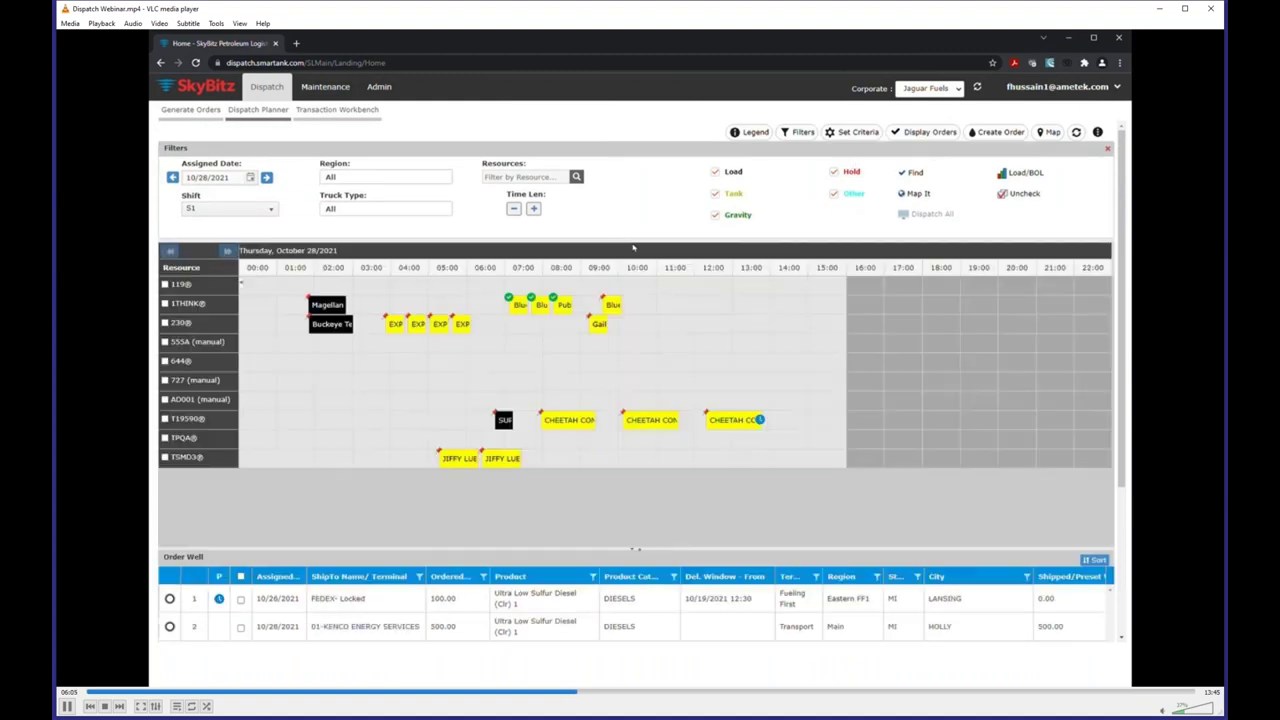
Bring up the Order Well's Change Sort settings and pause playback on the list of displayable columns.
{"action": "left_click_drag", "start_coordinate": [1119, 490], "coordinate": [1120, 660]}
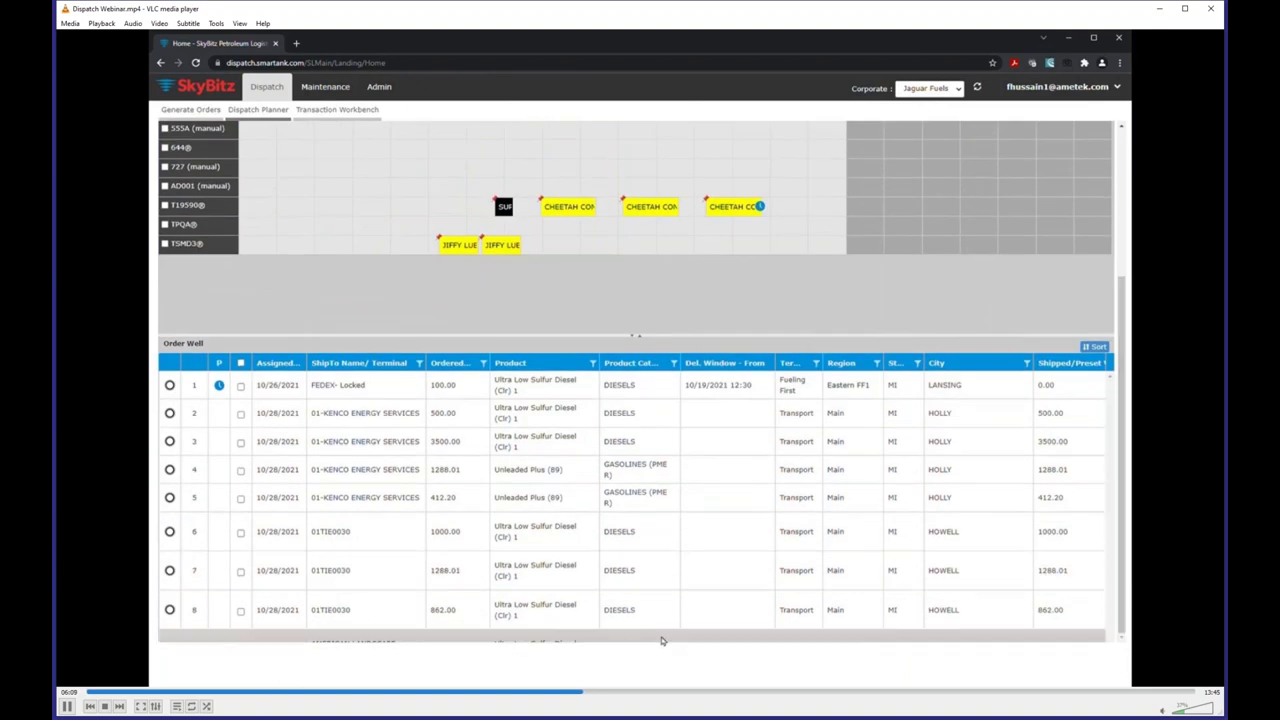
{"action": "left_click", "coordinate": [1096, 346]}
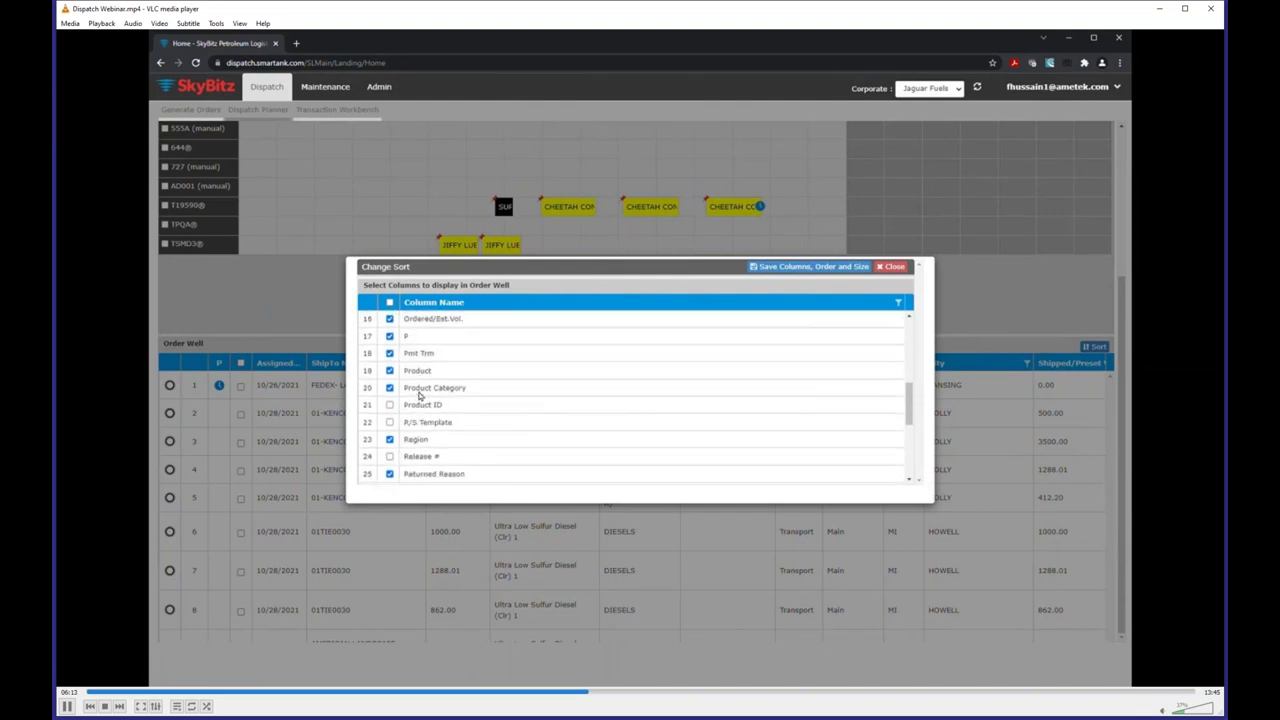
{"action": "key", "text": "space"}
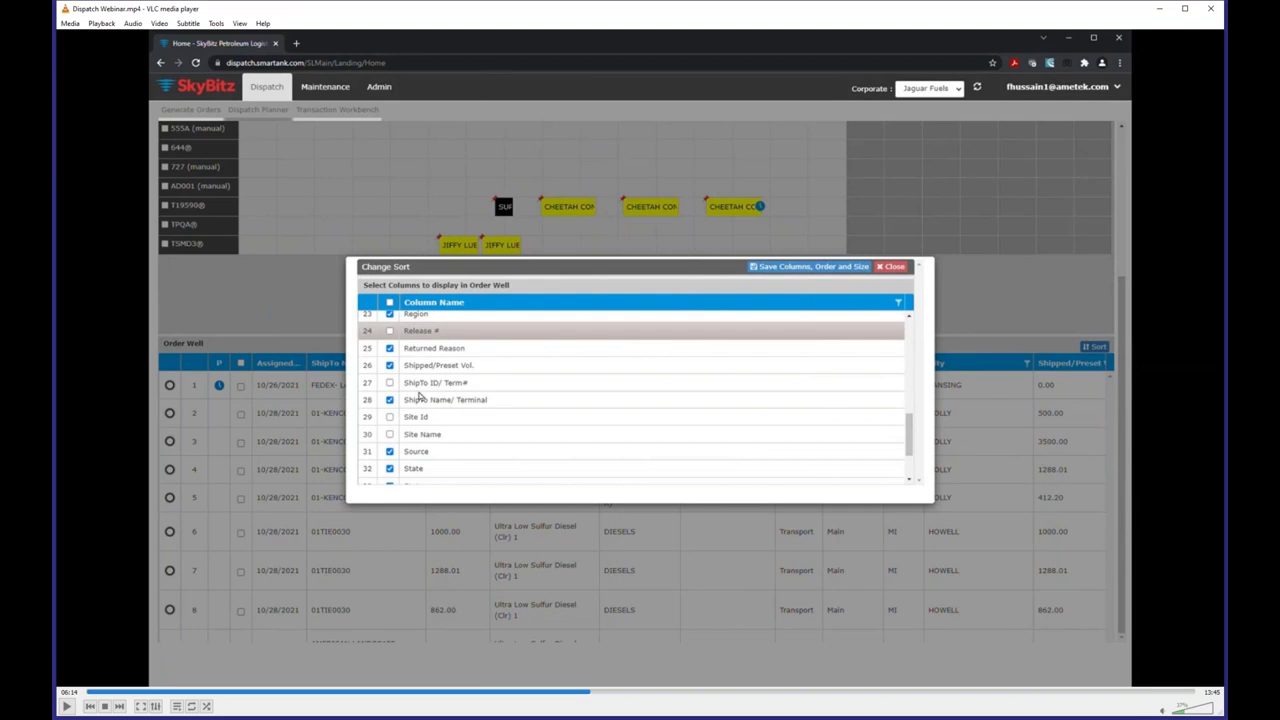
Continue through the Order Well segment, pausing beneath the planner timeline and again on the re-sorted diesel orders.
{"action": "key", "text": "space"}
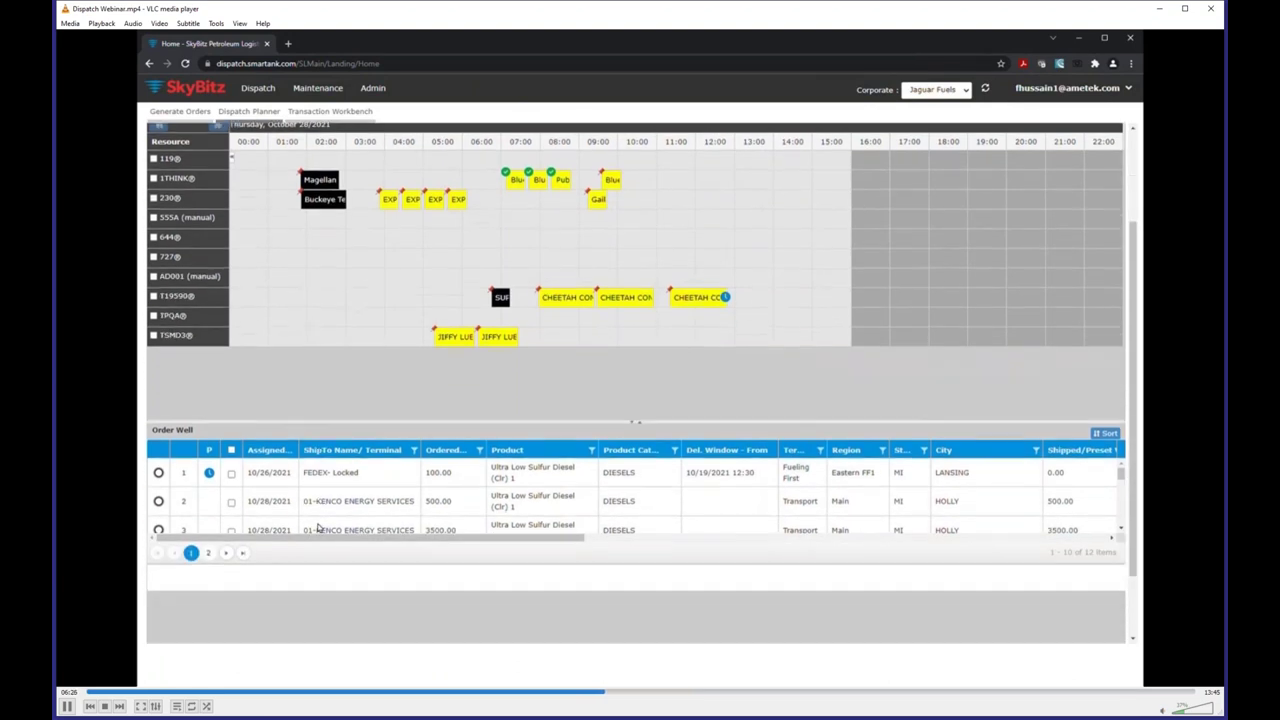
{"action": "key", "text": "space"}
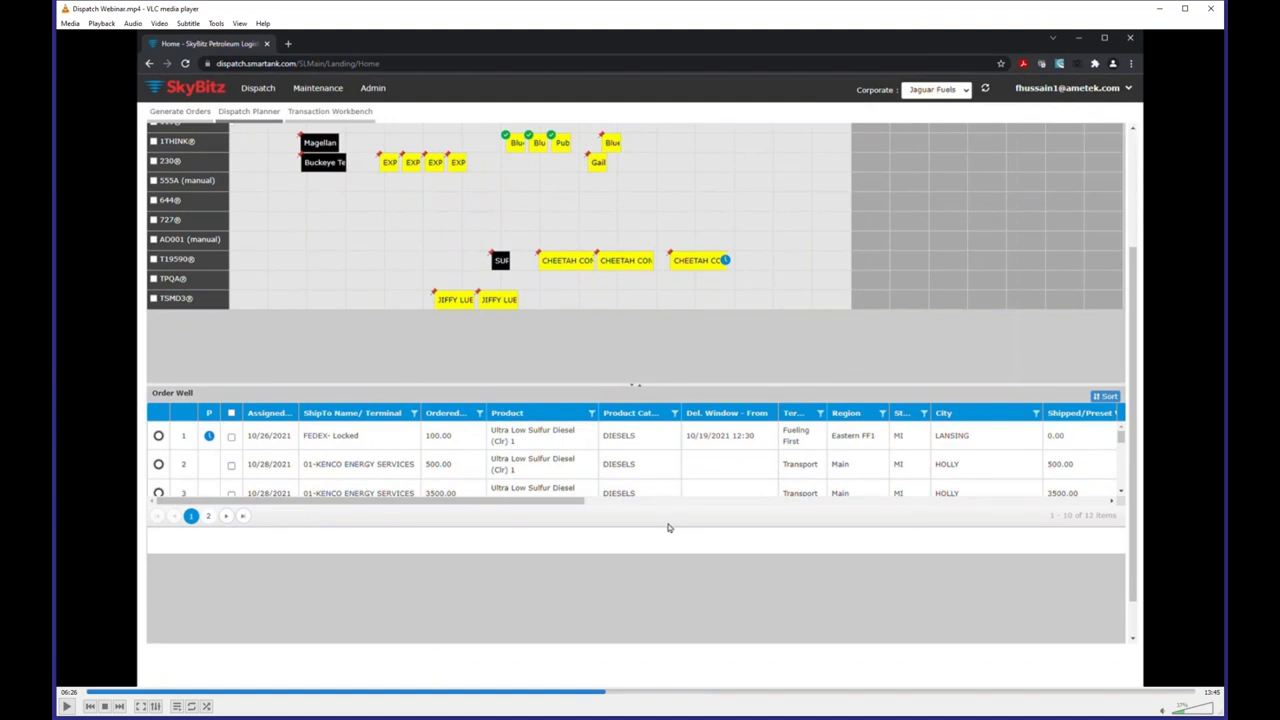
{"action": "key", "text": "space"}
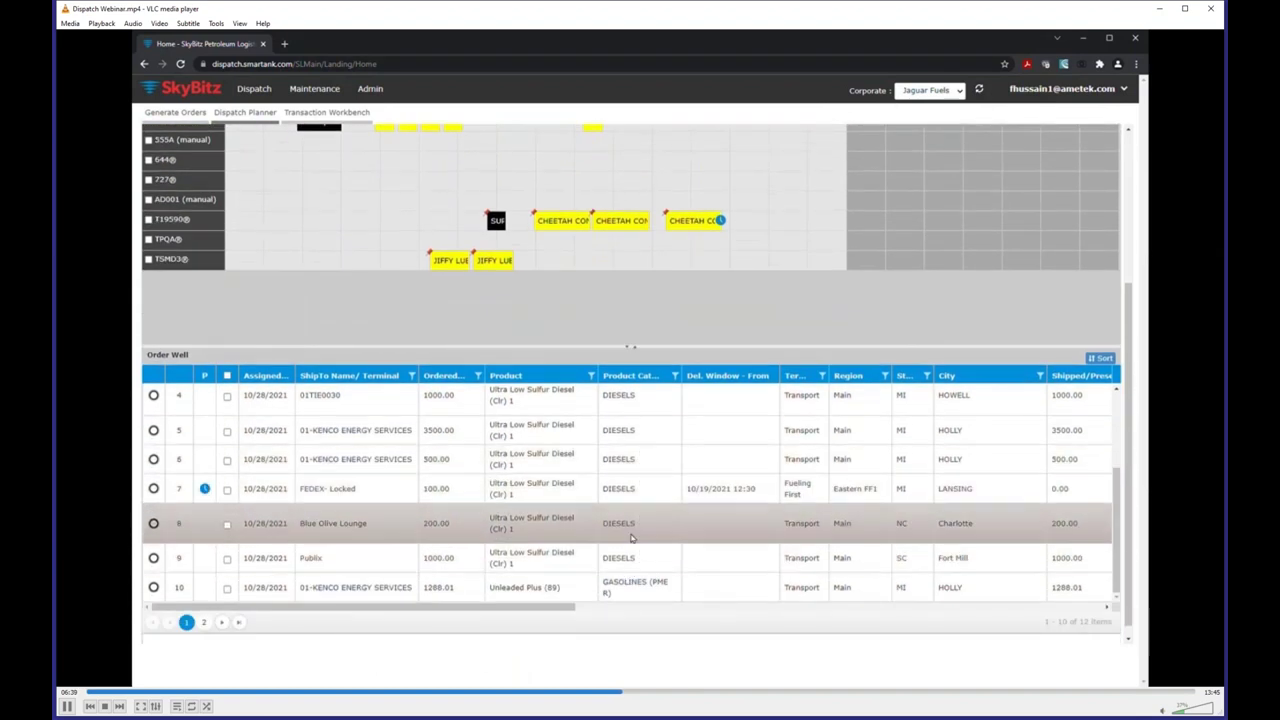
{"action": "key", "text": "space"}
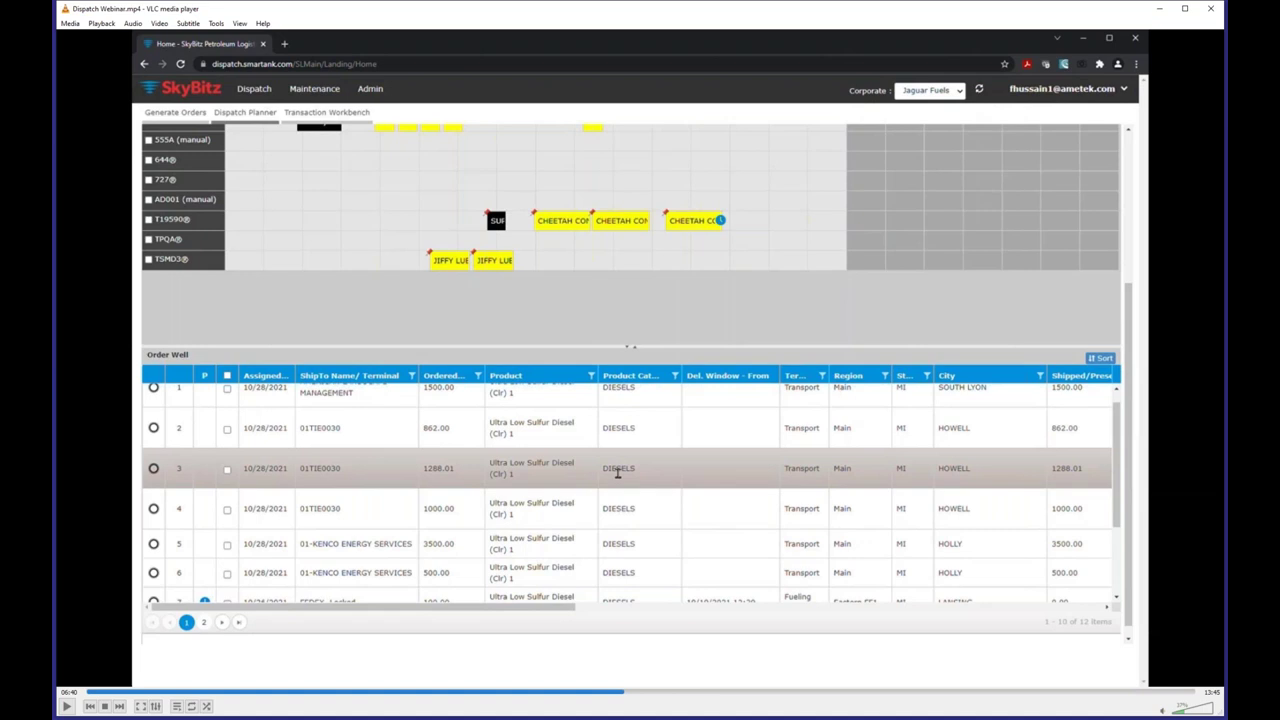
Continue to truck 119's planner options with brief pauses, stopping playback on the dispatch choice Export to Excel.
{"action": "key", "text": "space"}
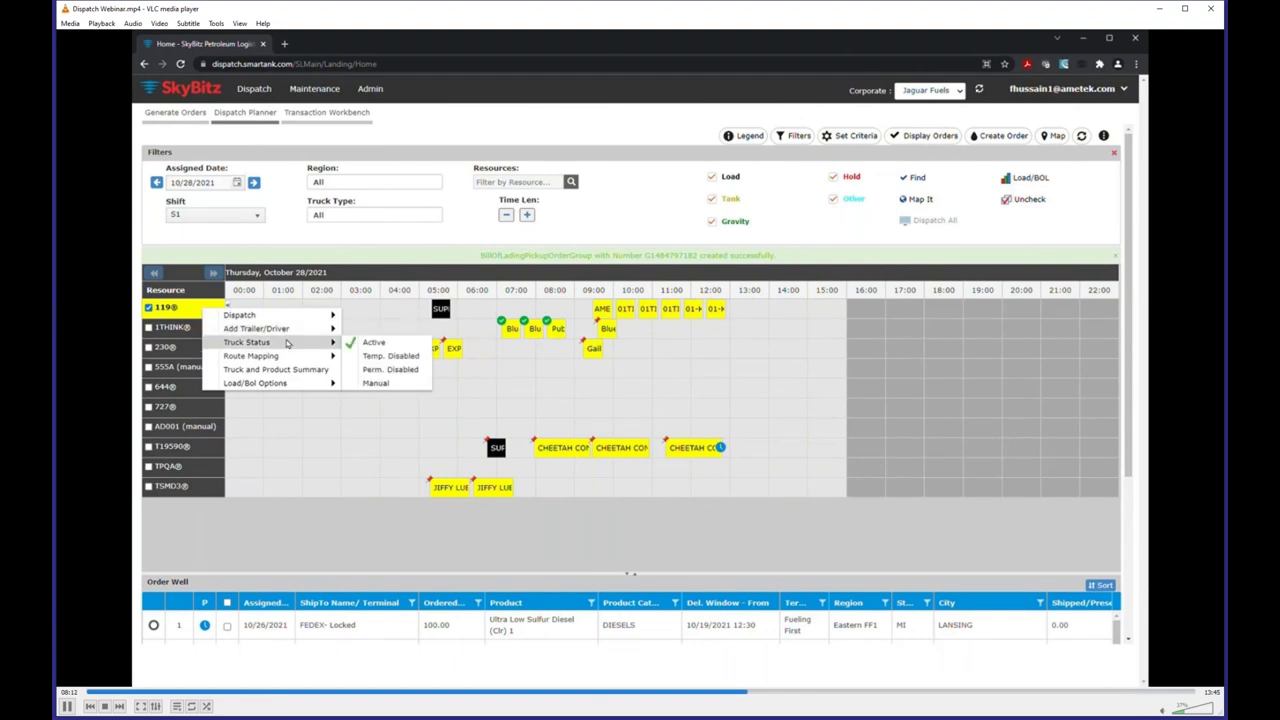
{"action": "key", "text": "space"}
{"action": "key", "text": "space"}
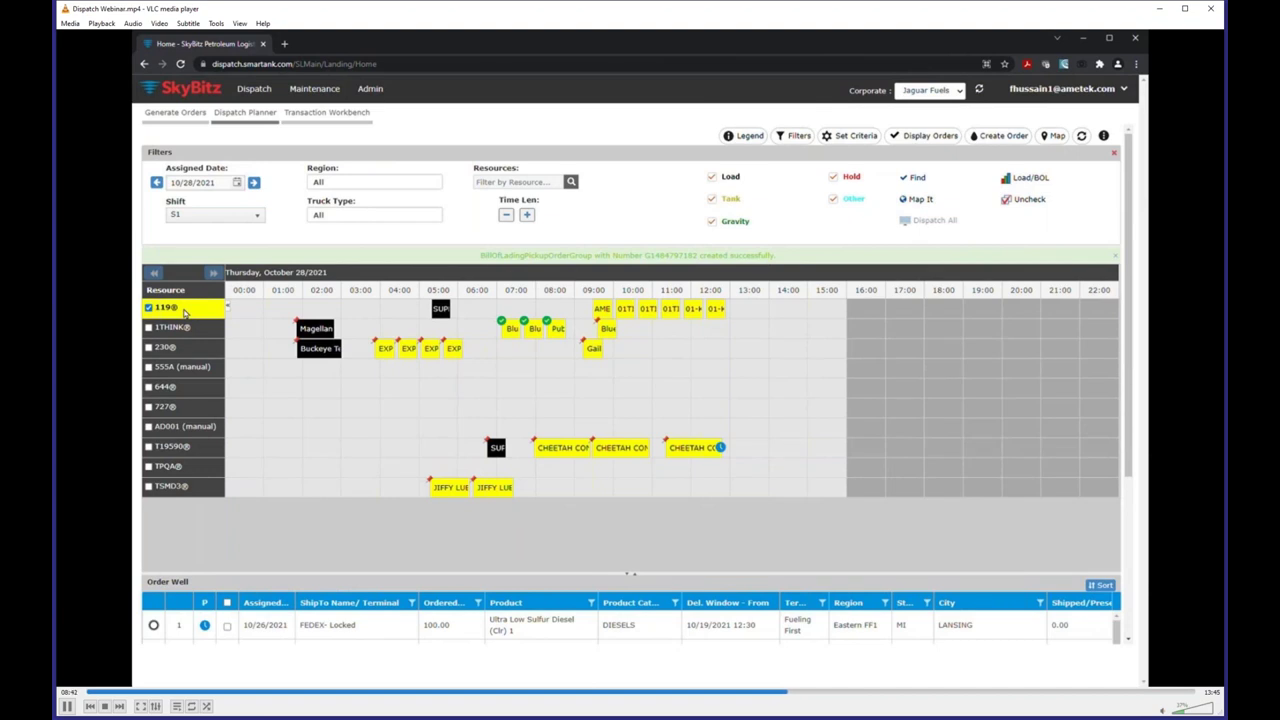
{"action": "key", "text": "space"}
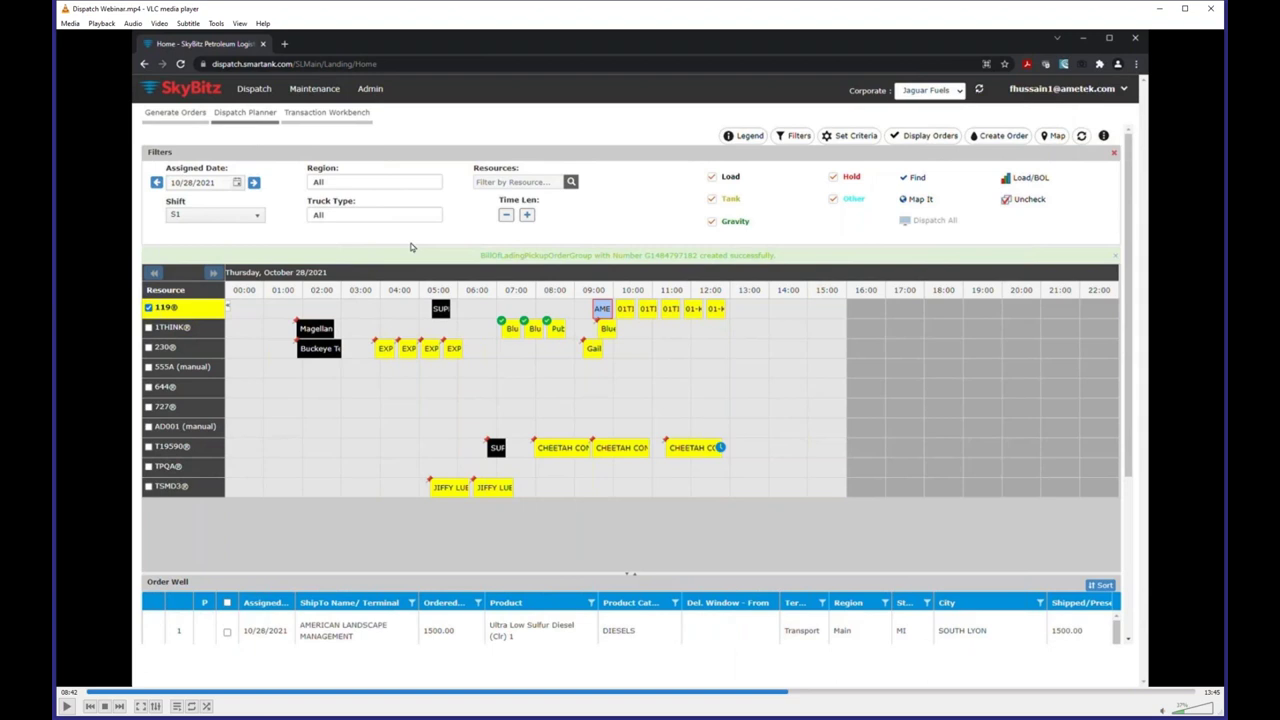
{"action": "key", "text": "space"}
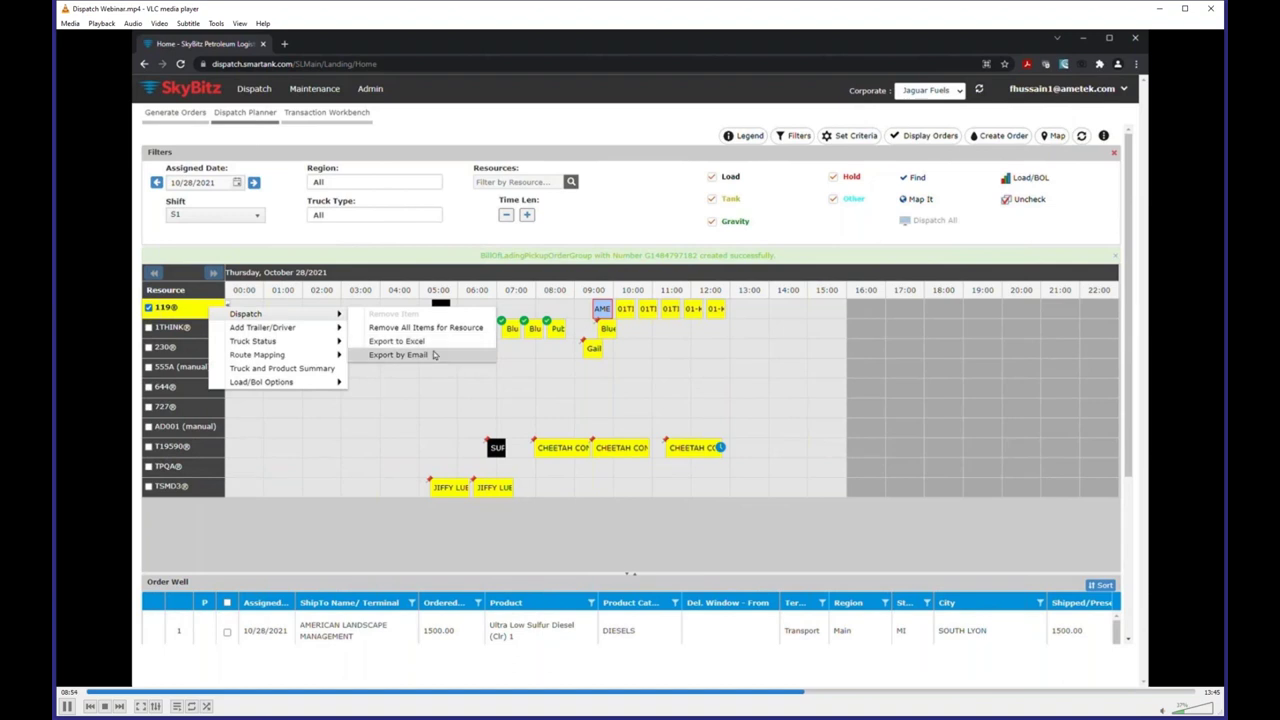
{"action": "key", "text": "space"}
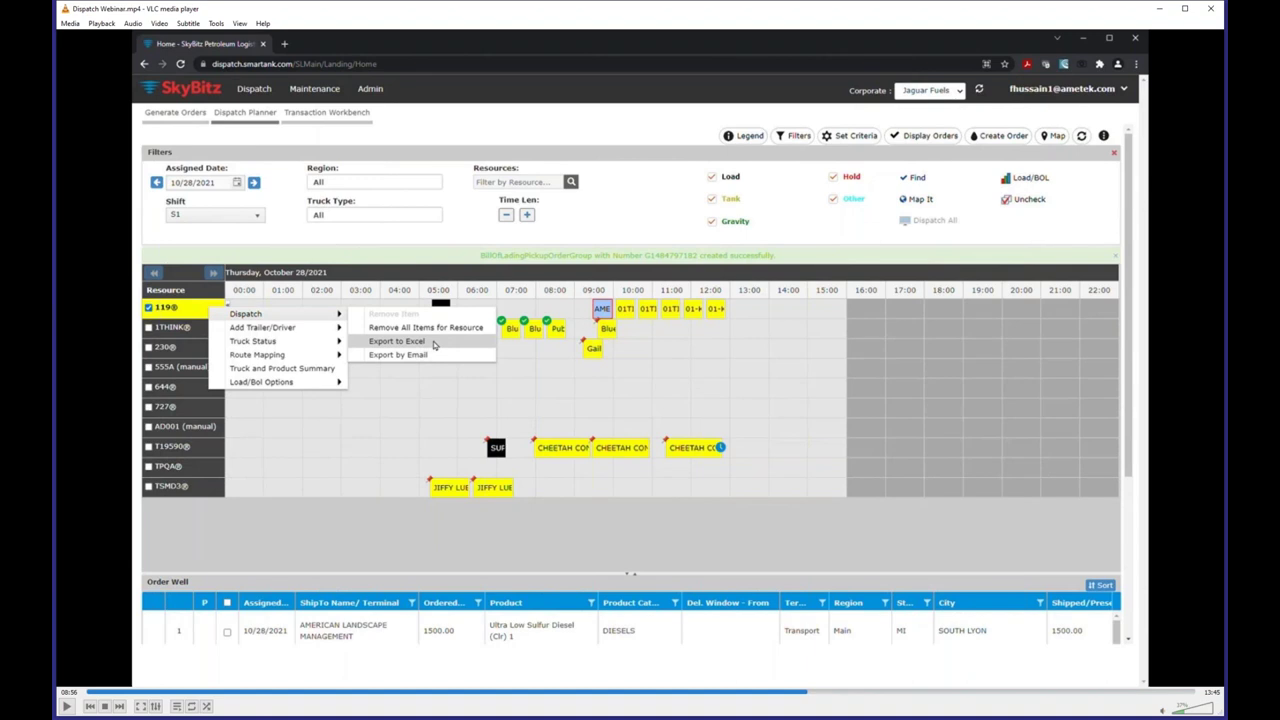
Continue through the exported orders sheet and the Order Entry segment, pausing on the orders sheet and on truck 1THINK's sheet with the QR code.
{"action": "key", "text": "space"}
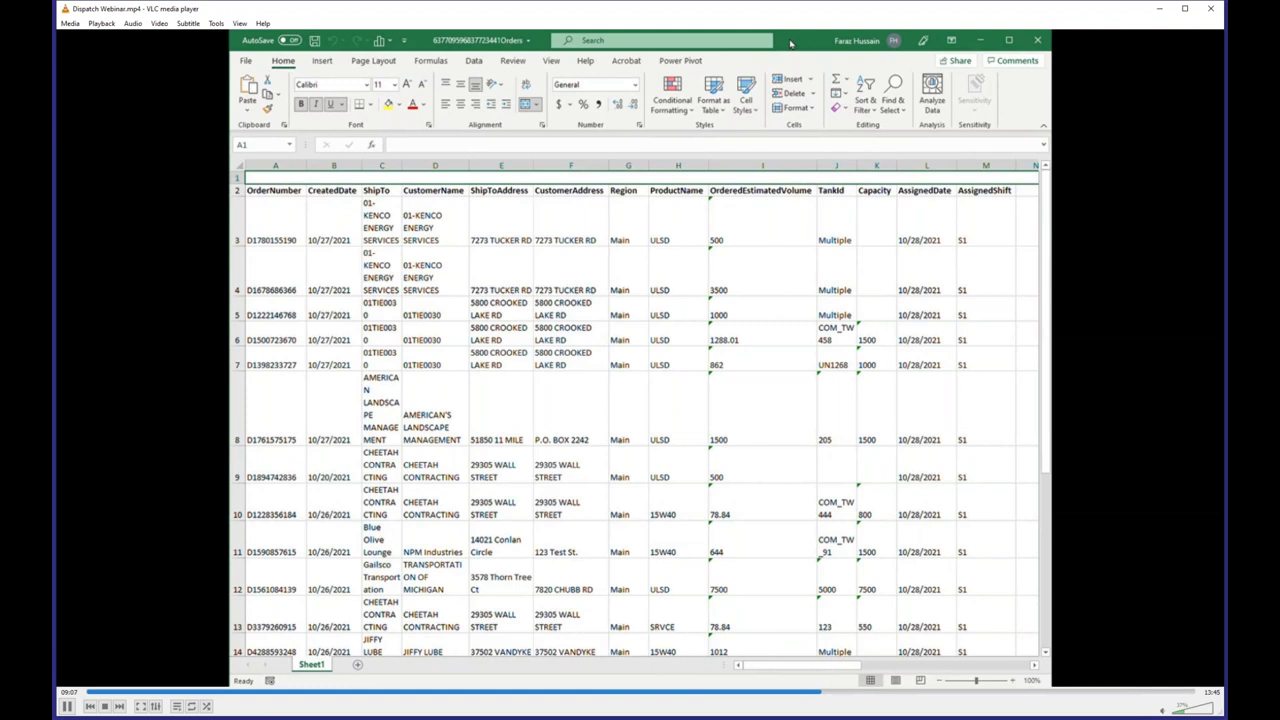
{"action": "key", "text": "space"}
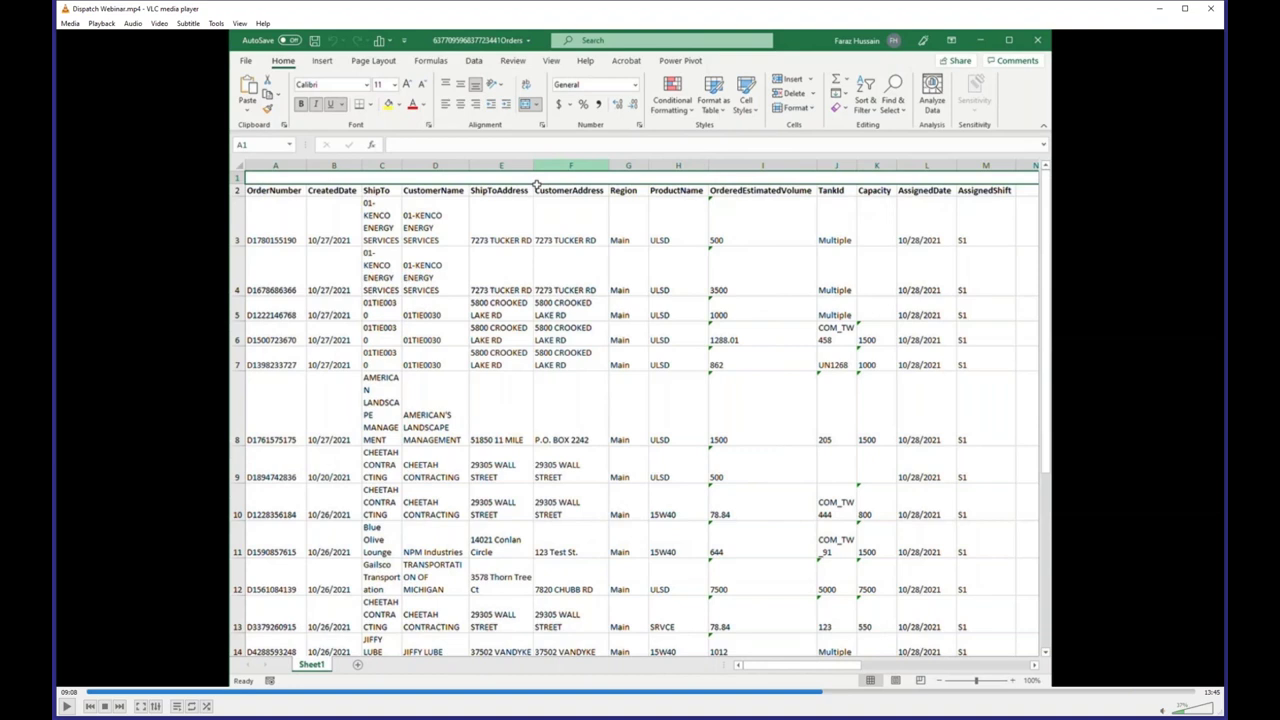
{"action": "key", "text": "space"}
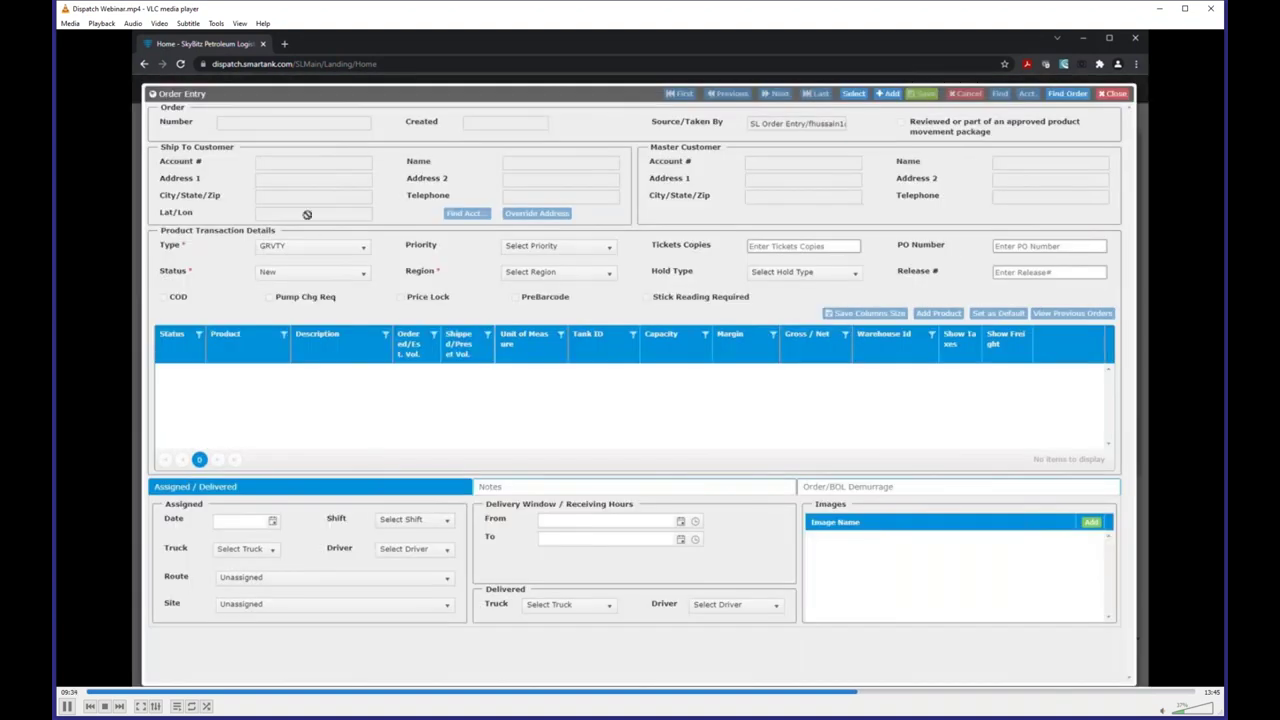
{"action": "key", "text": "space"}
{"action": "key", "text": "space"}
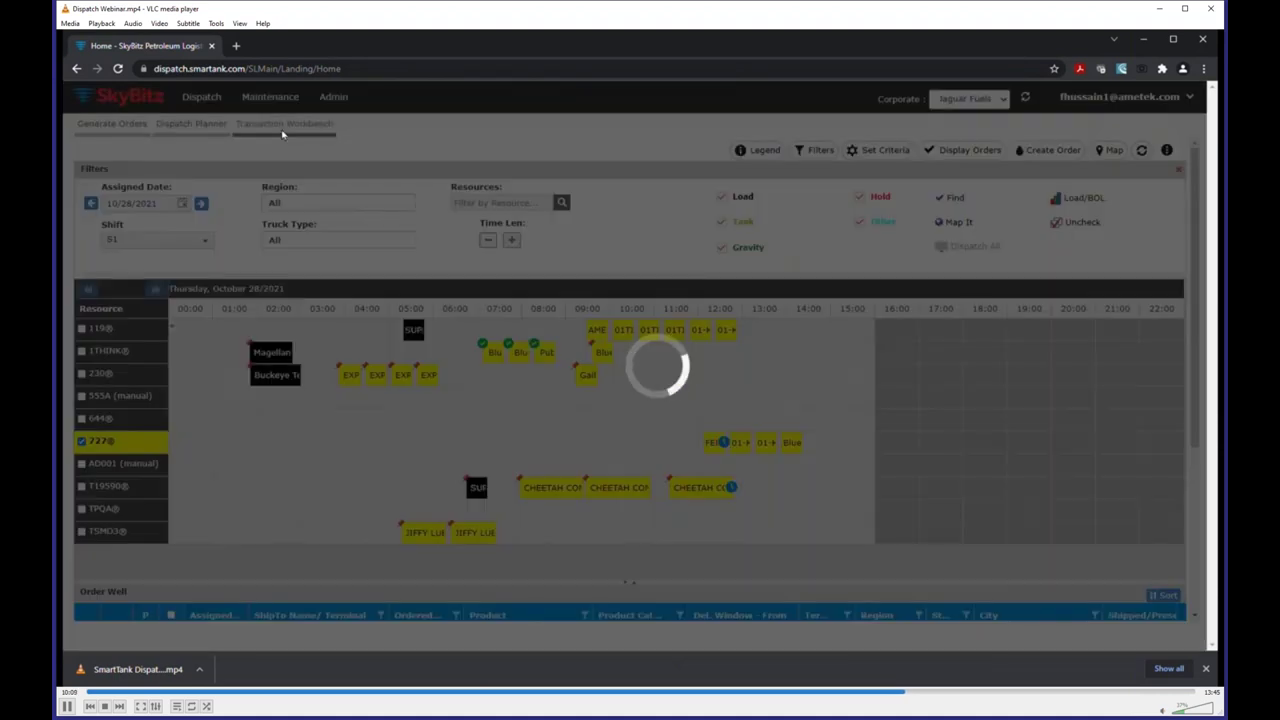
{"action": "key", "text": "space"}
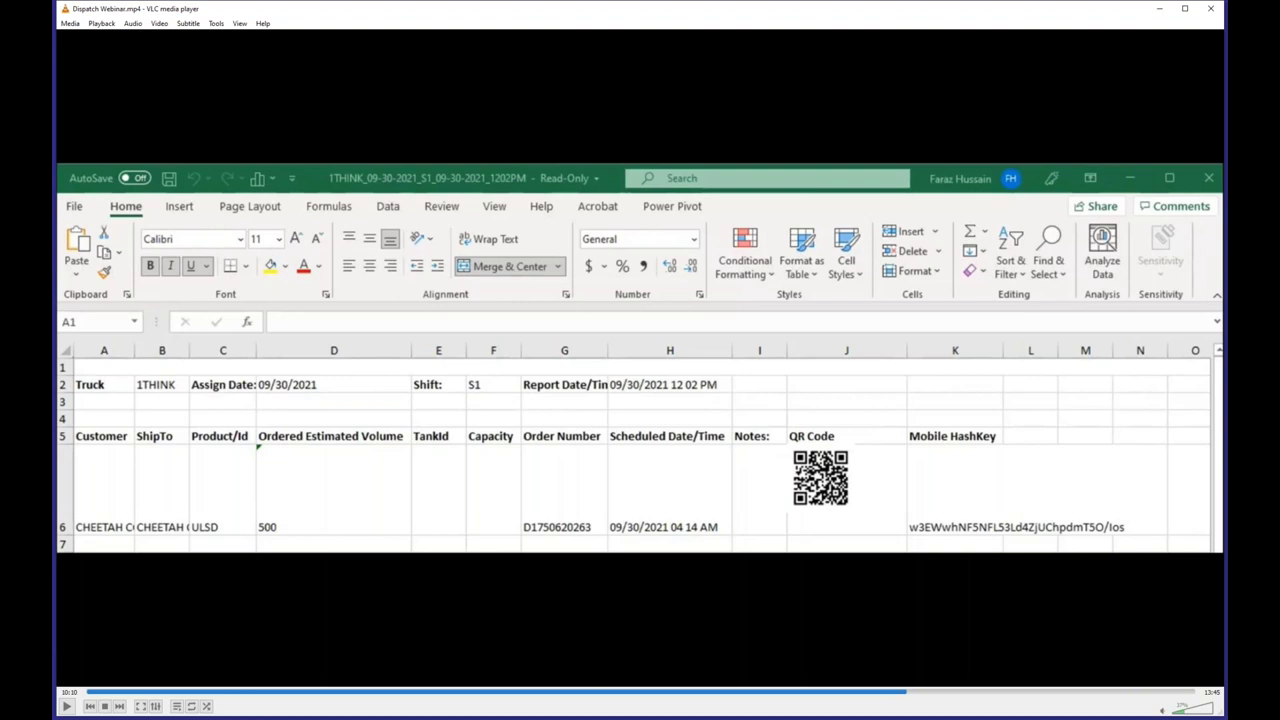
Continue through the SMARTank Dispatch mobile app segment, pausing on the Order Details screen and on the Deliver Product form.
{"action": "key", "text": "space"}
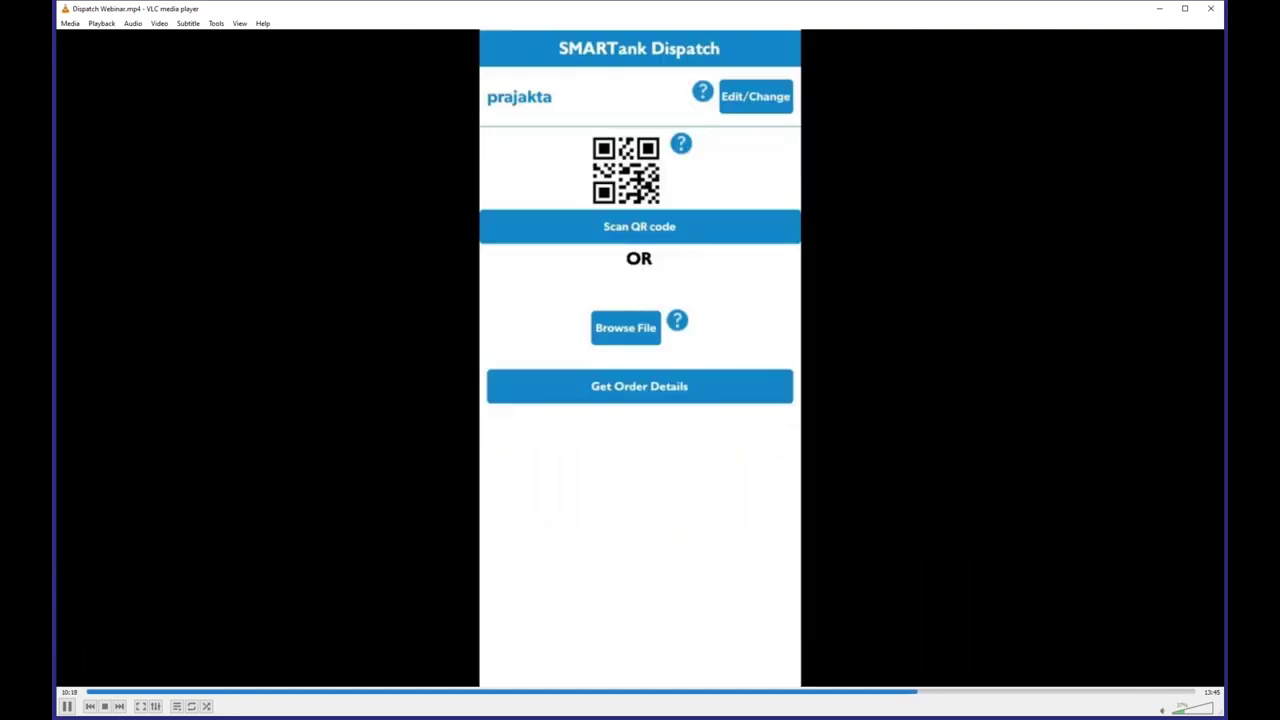
{"action": "key", "text": "space"}
{"action": "key", "text": "space"}
{"action": "key", "text": "space"}
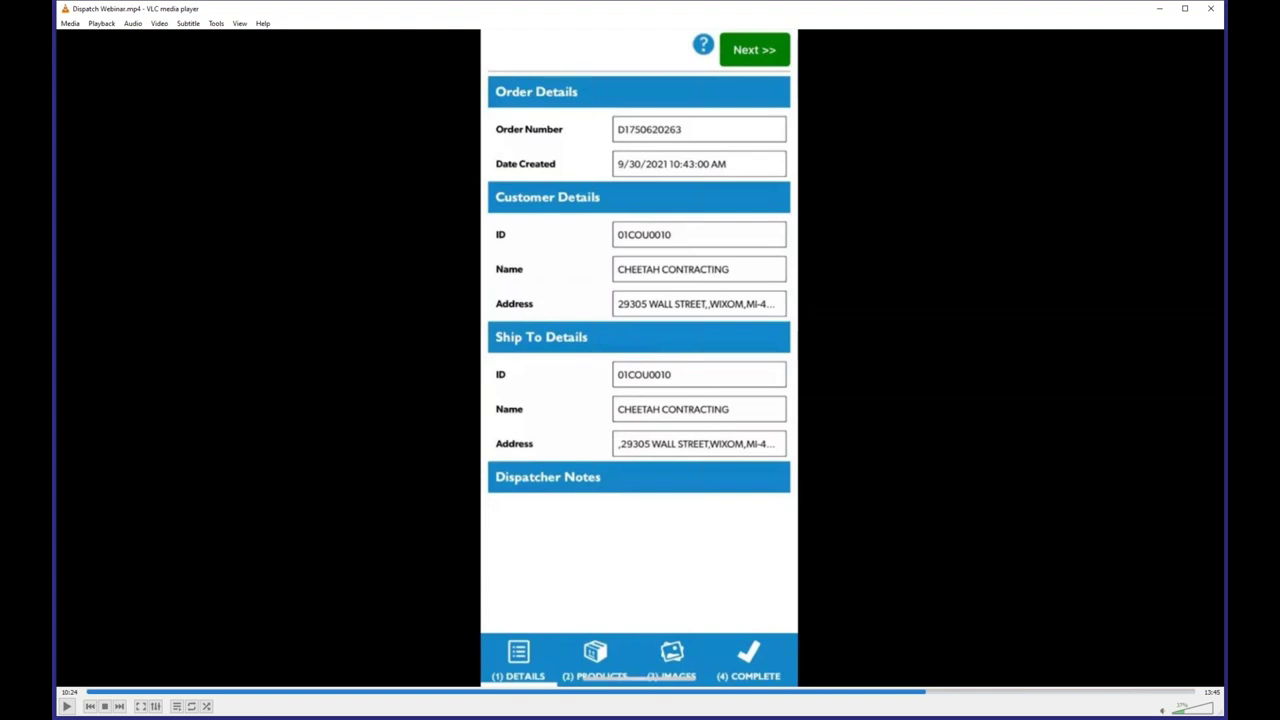
{"action": "key", "text": "space"}
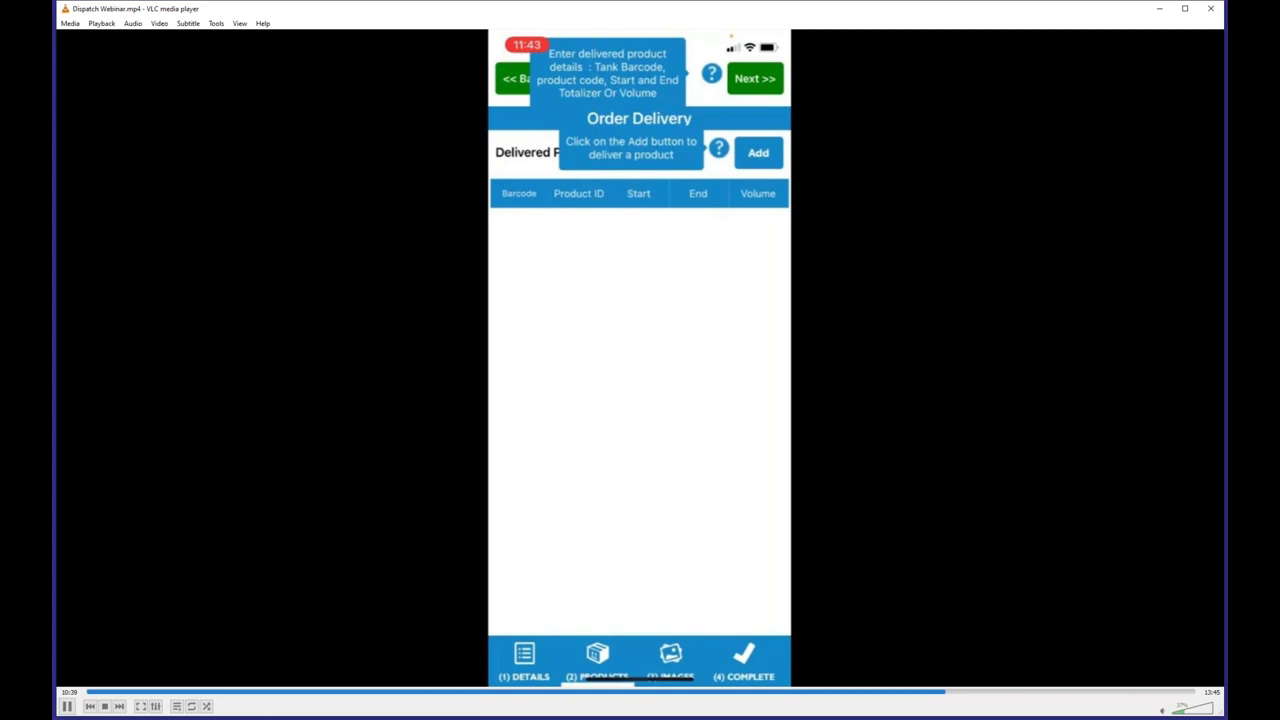
{"action": "key", "text": "space"}
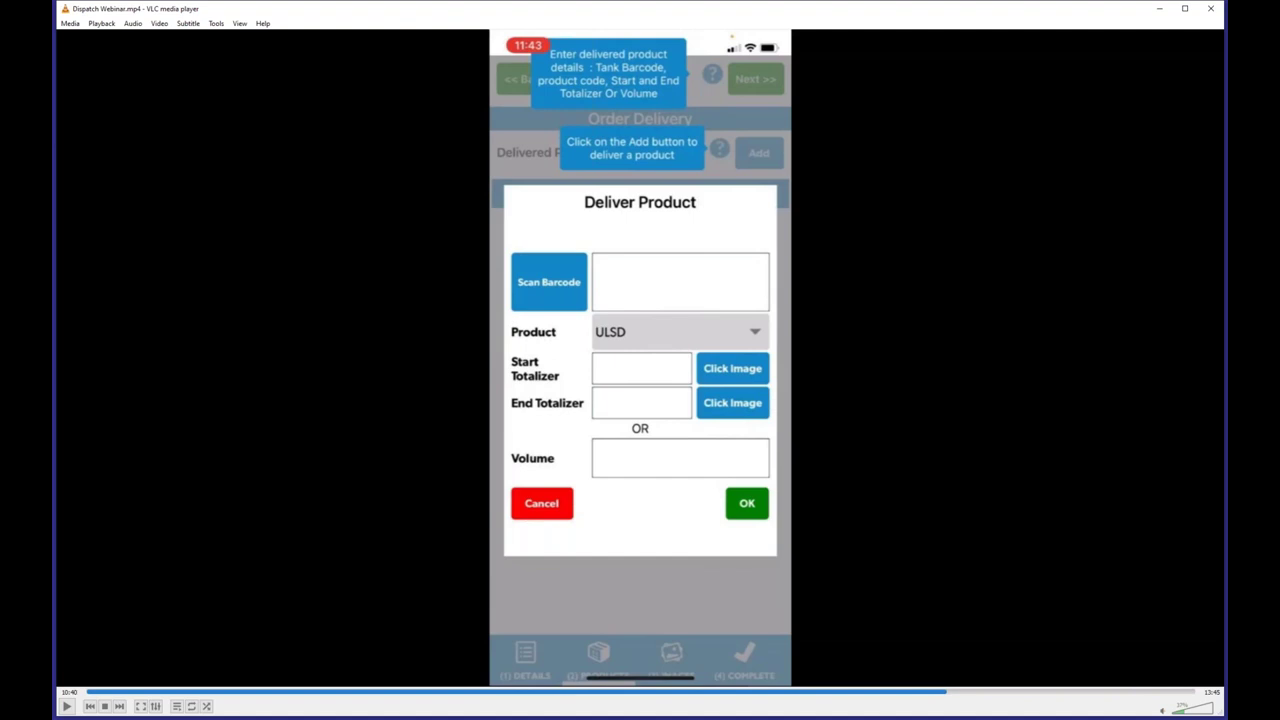
Continue past the delivery signature screen into the Transaction Workbench with brief pauses, stopping playback on the status Legend.
{"action": "key", "text": "space"}
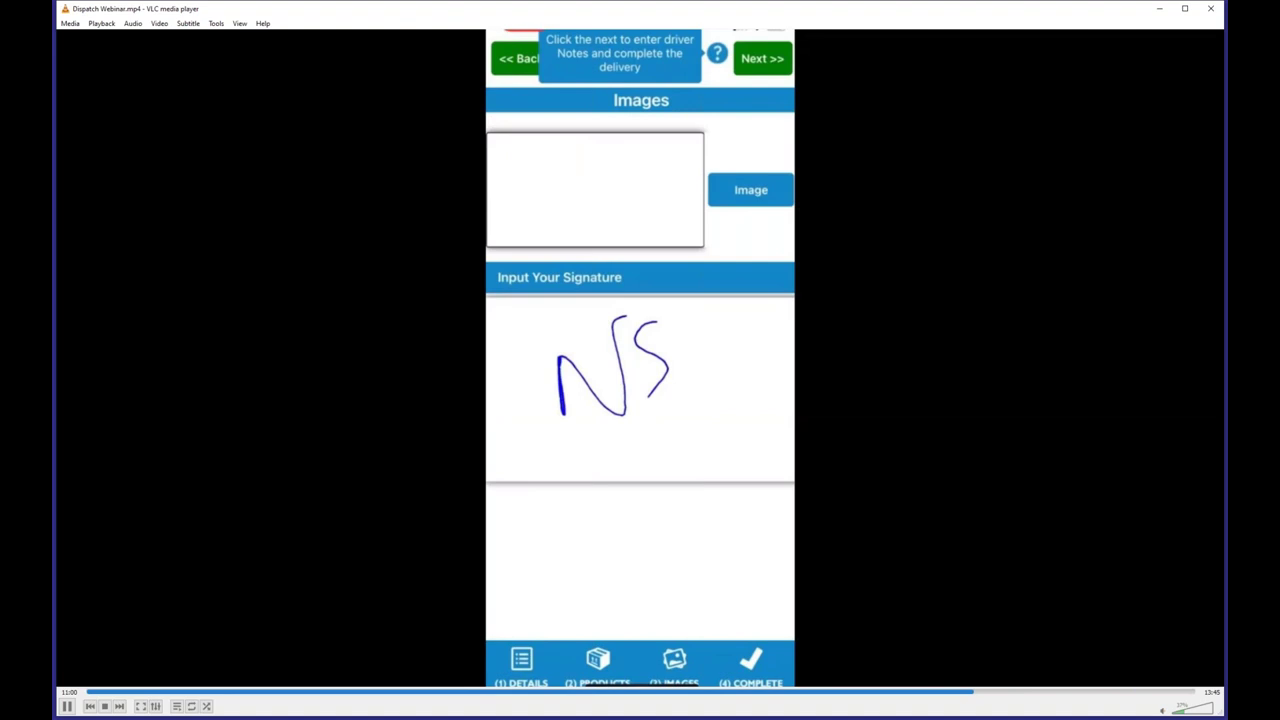
{"action": "key", "text": "space"}
{"action": "key", "text": "space"}
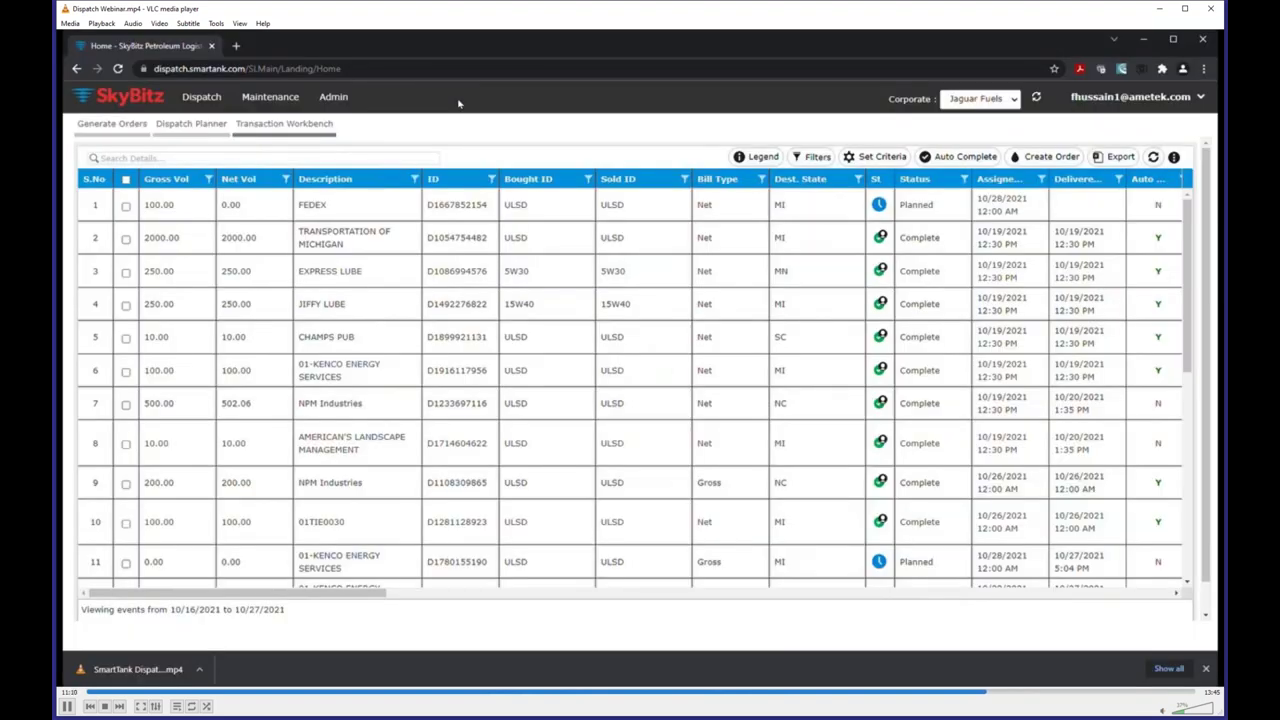
{"action": "key", "text": "space"}
{"action": "key", "text": "space"}
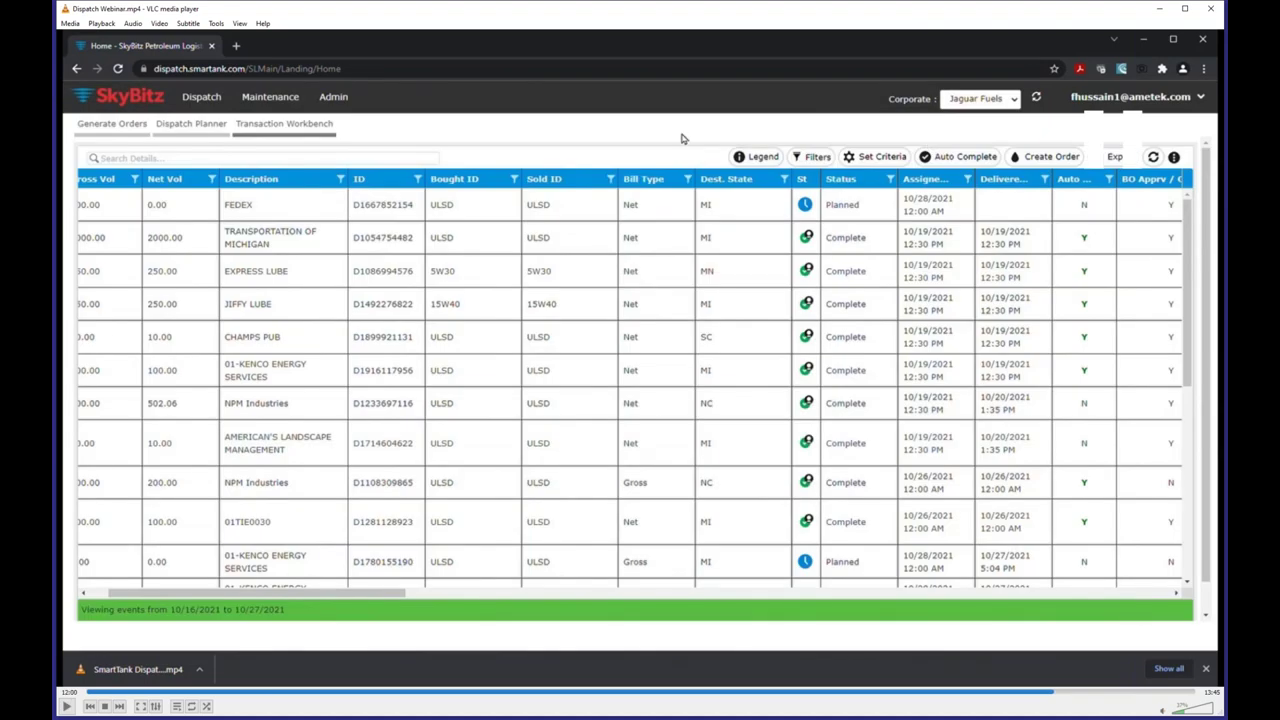
{"action": "key", "text": "space"}
{"action": "key", "text": "space"}
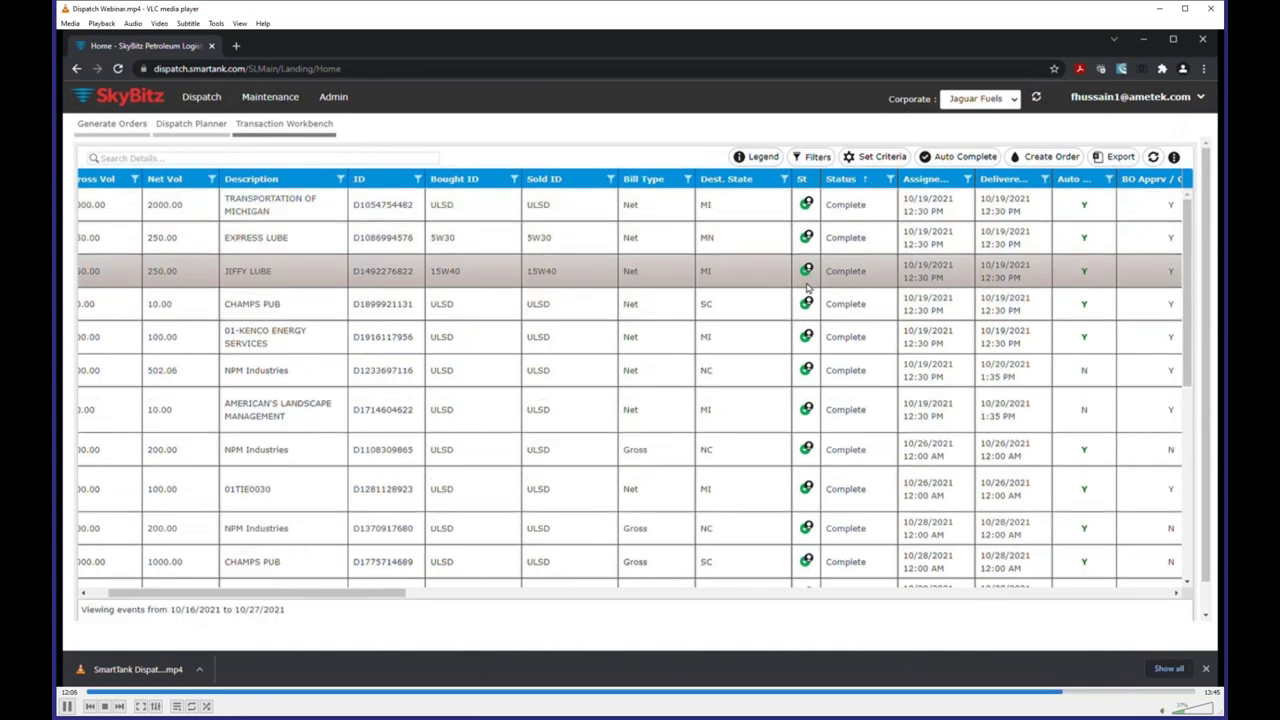
{"action": "key", "text": "space"}
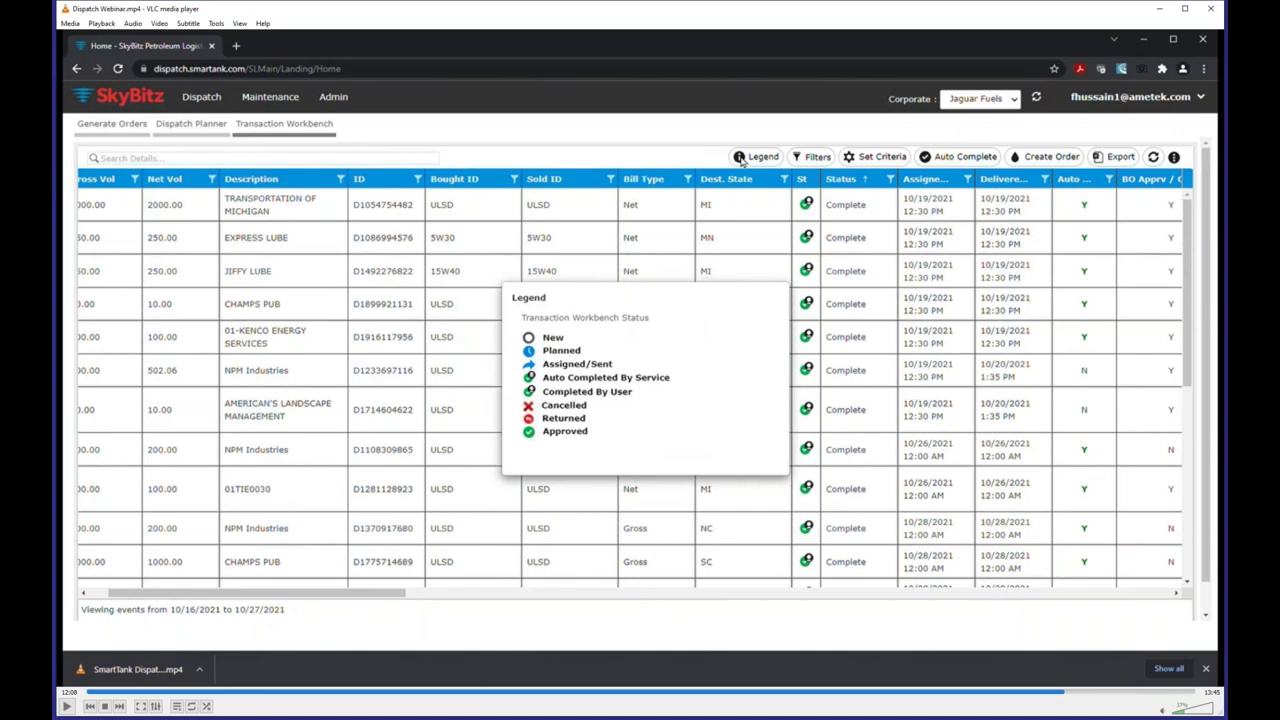
Resume playback, view the FEDEX order's details in Order Entry from the Transaction Workbench, and return to the transaction list.
{"action": "key", "text": "space"}
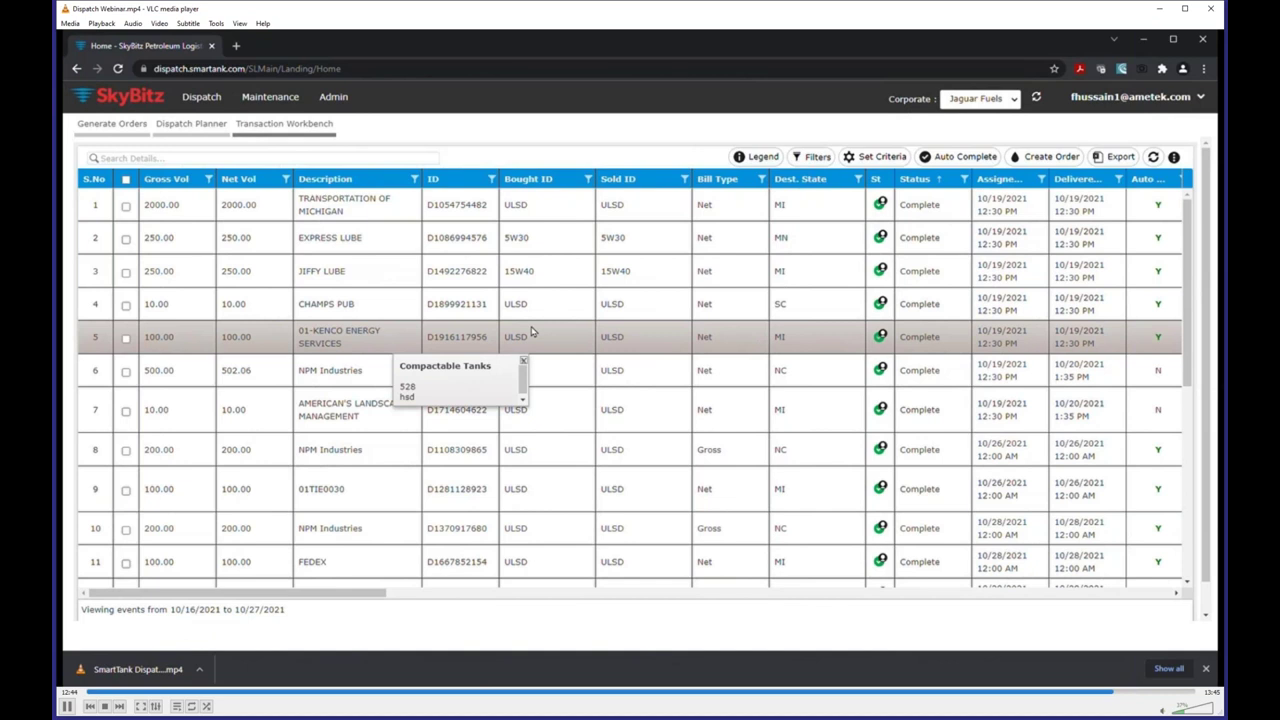
{"action": "mouse_move", "coordinate": [322, 575]}
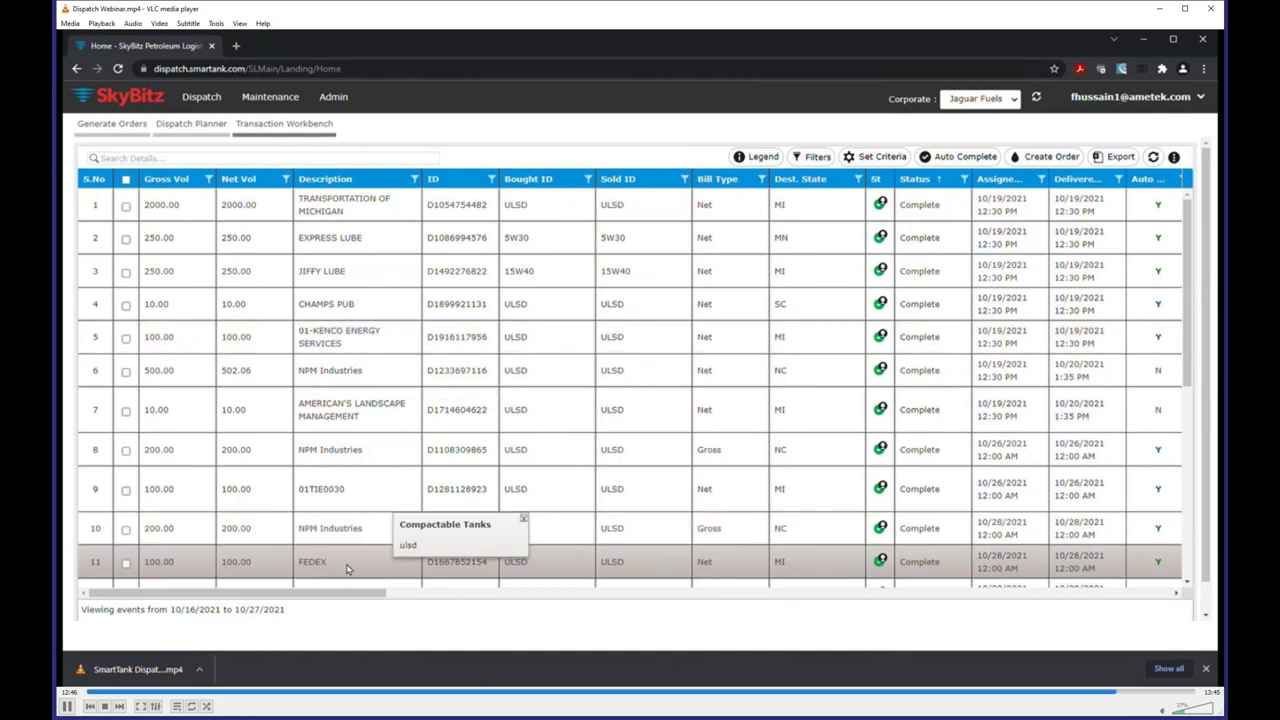
{"action": "double_click", "coordinate": [463, 562]}
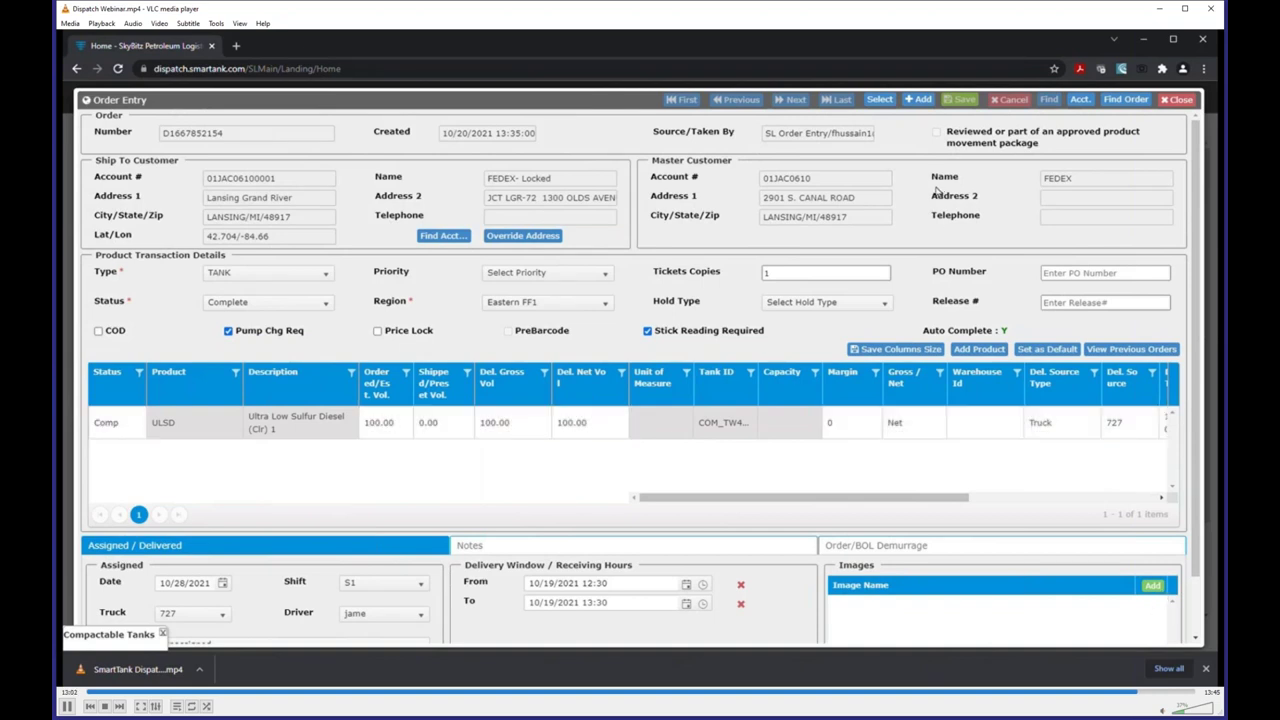
{"action": "left_click", "coordinate": [1180, 100]}
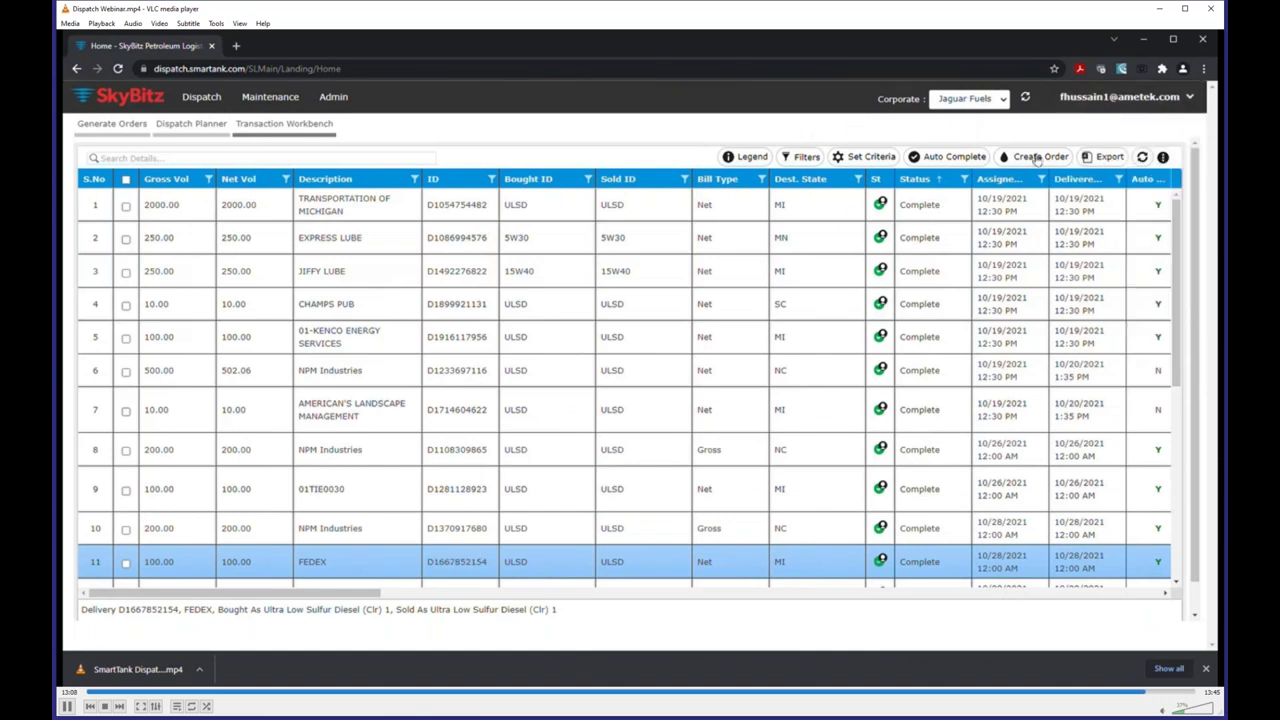
{"action": "mouse_move", "coordinate": [460, 218]}
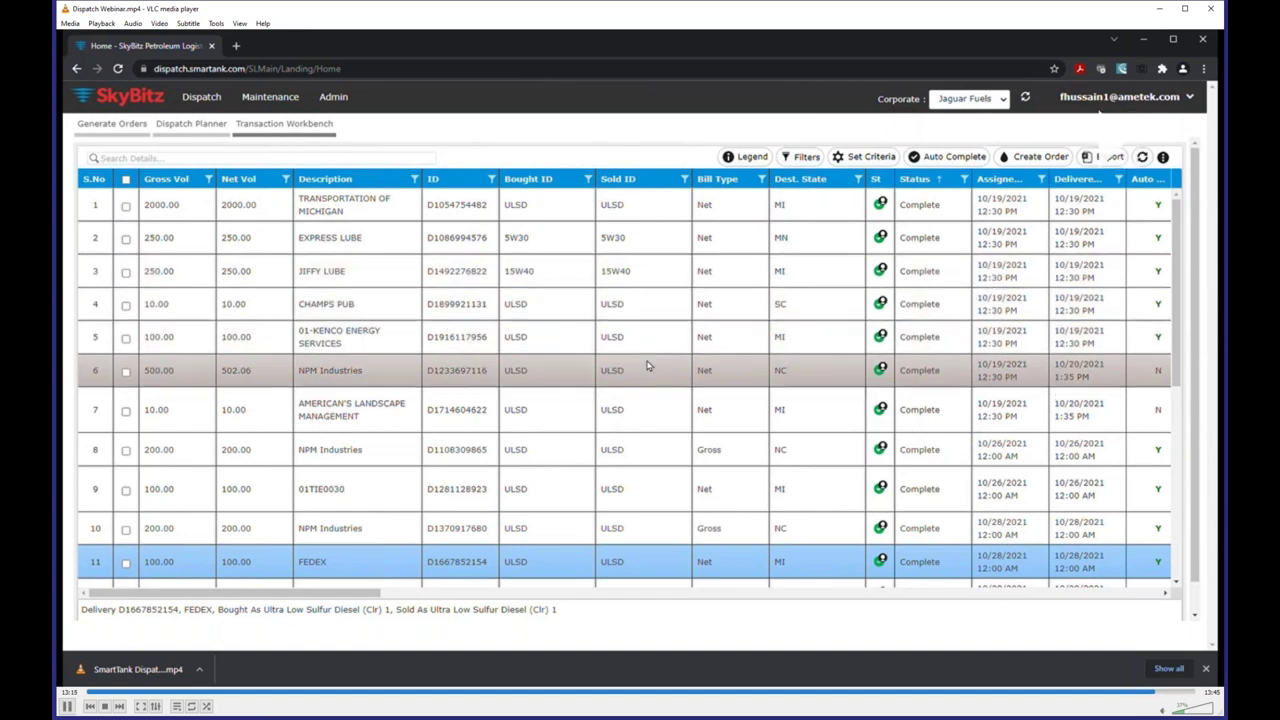
Pause on the Transaction Workbench's Export option and continue to the exported transactions spreadsheet with a brief pause there.
{"action": "key", "text": "space"}
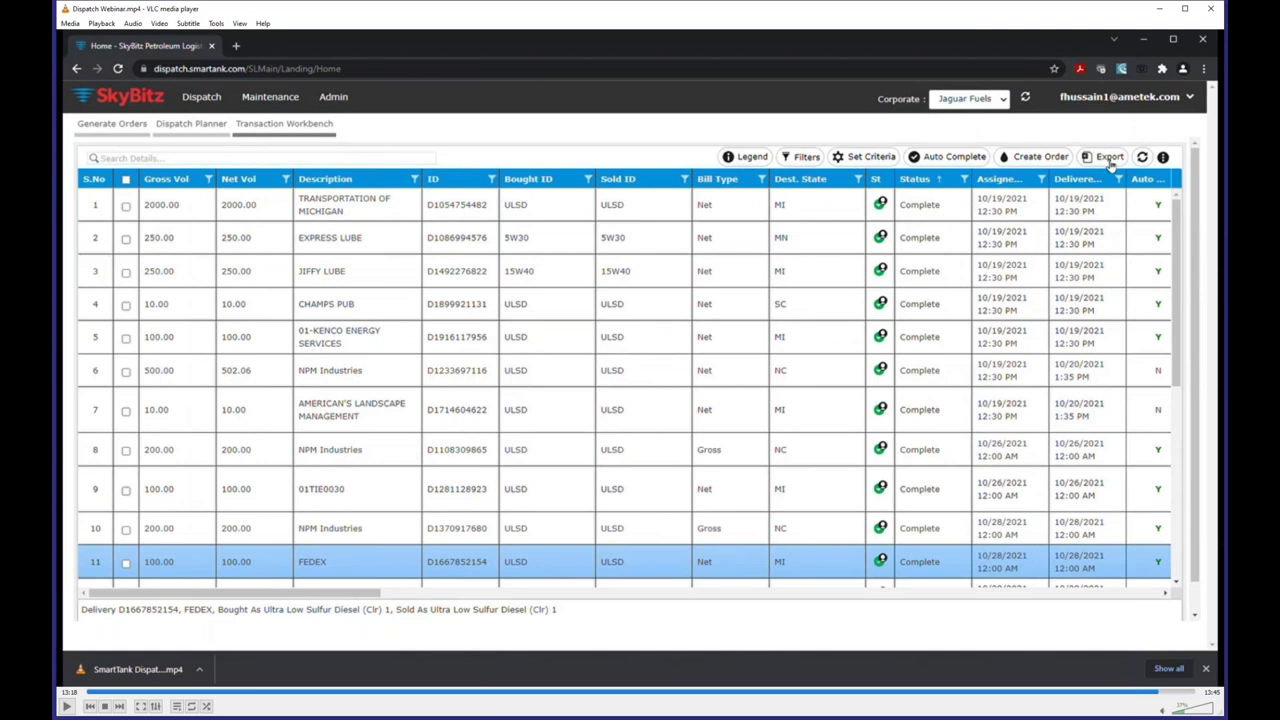
{"action": "key", "text": "space"}
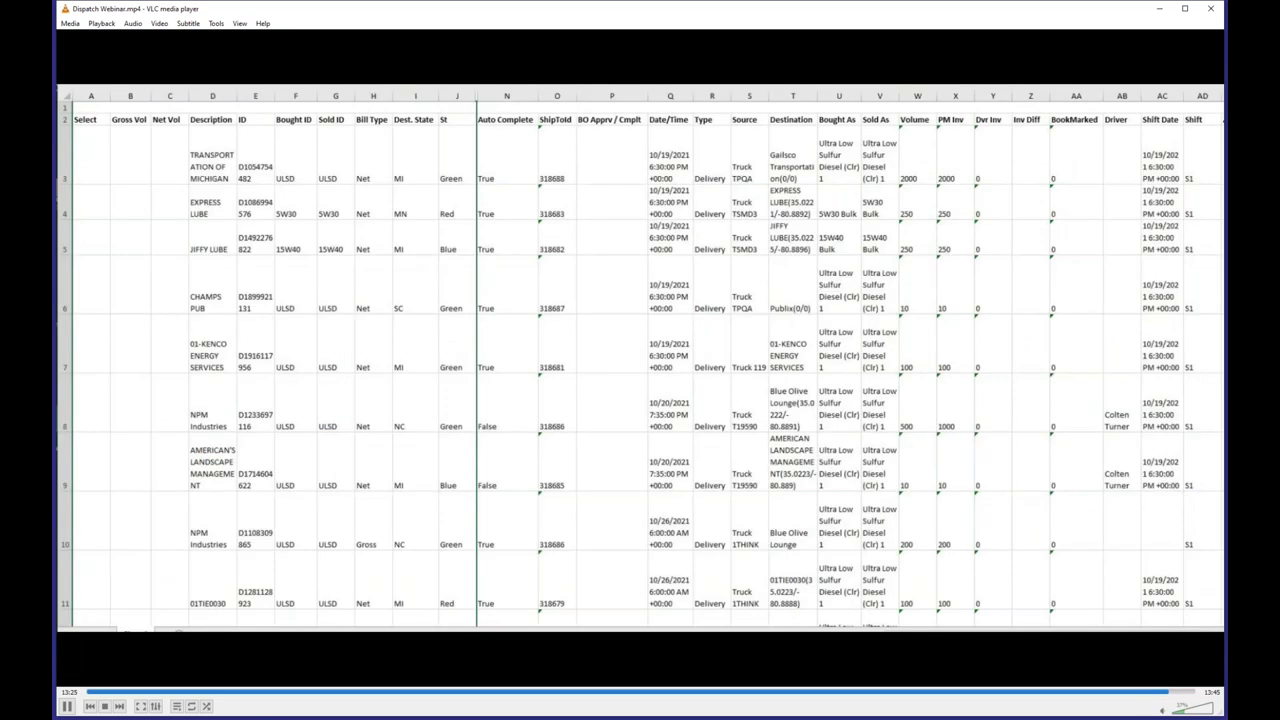
{"action": "key", "text": "space"}
{"action": "key", "text": "space"}
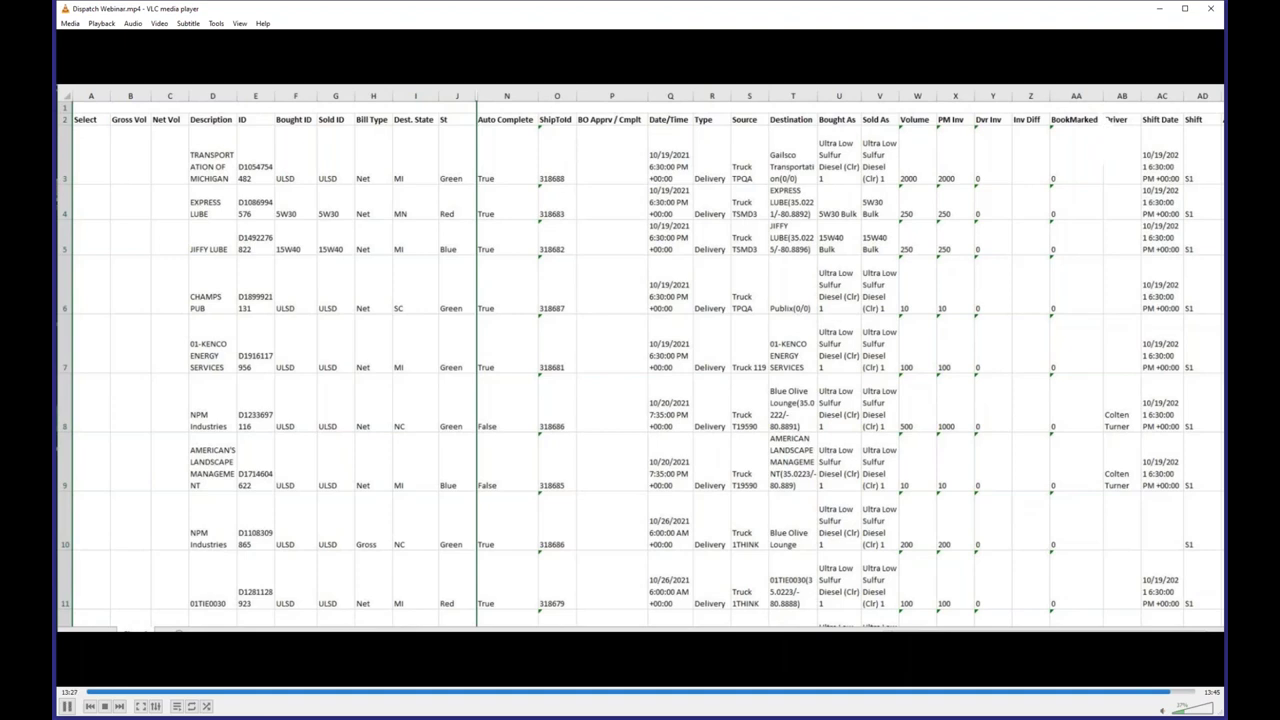